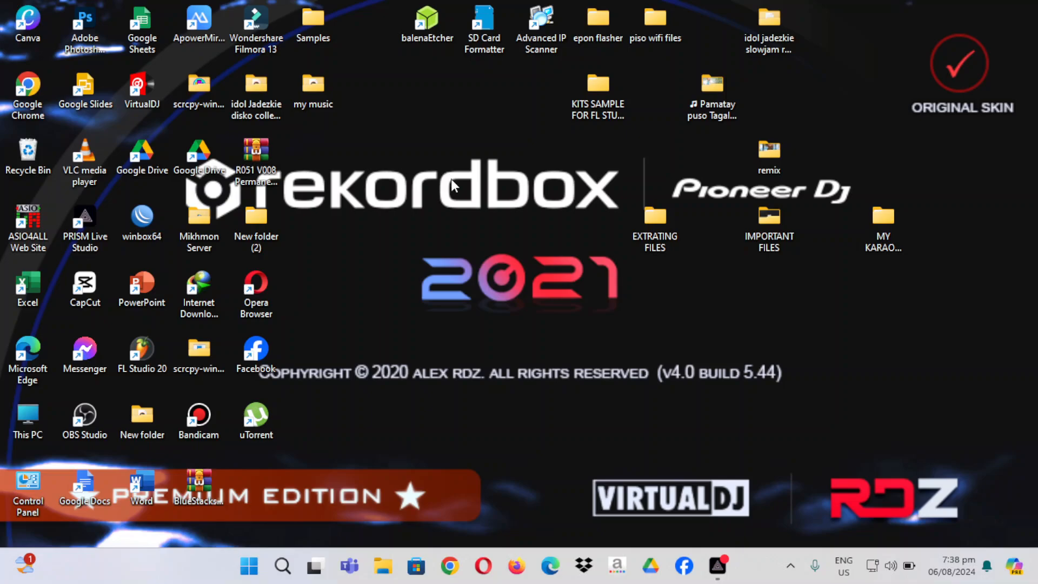
right_click(451, 179)
click(509, 241)
right_click(482, 193)
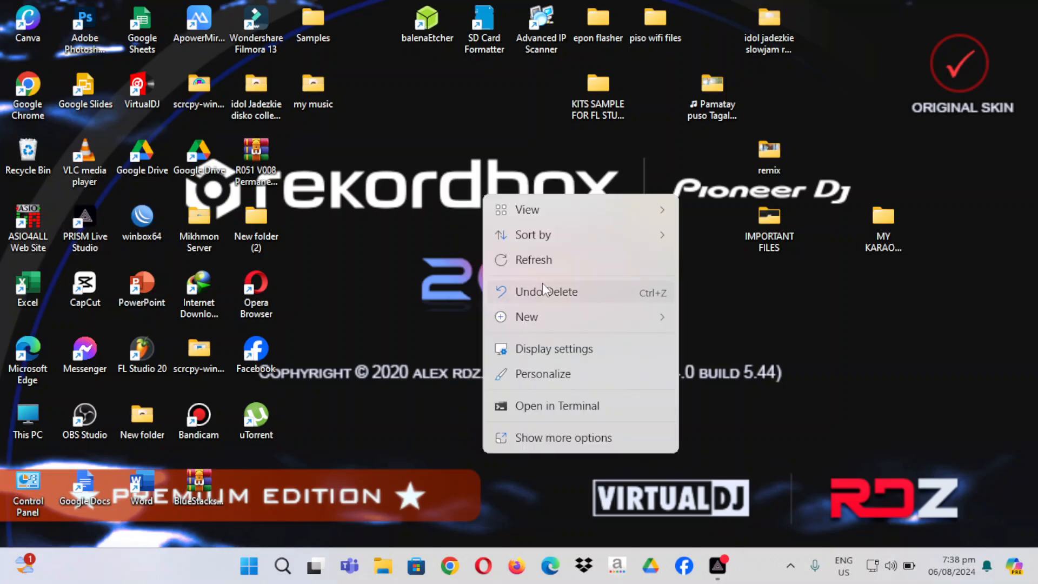
click(543, 260)
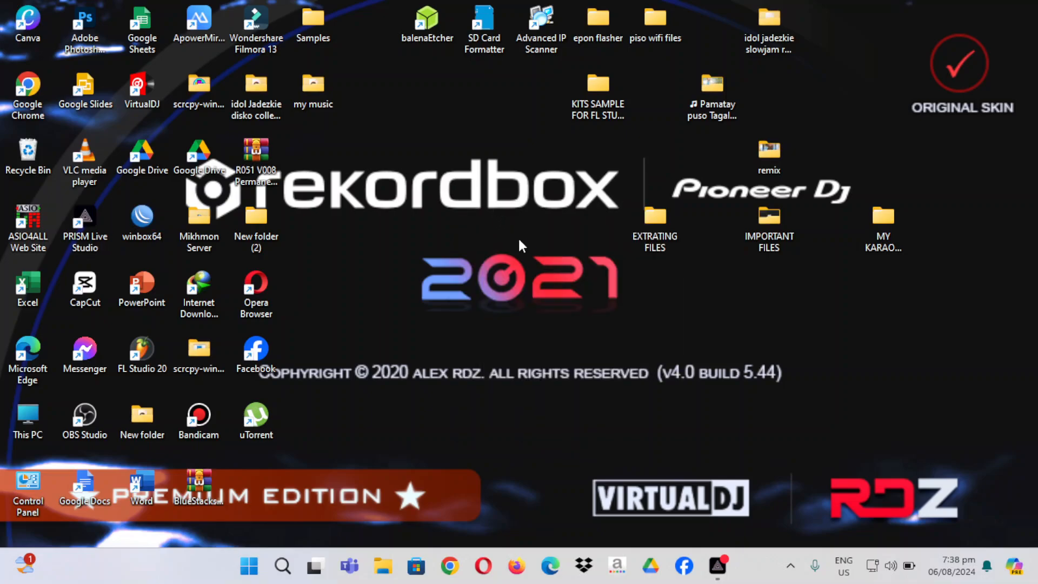
right_click(474, 180)
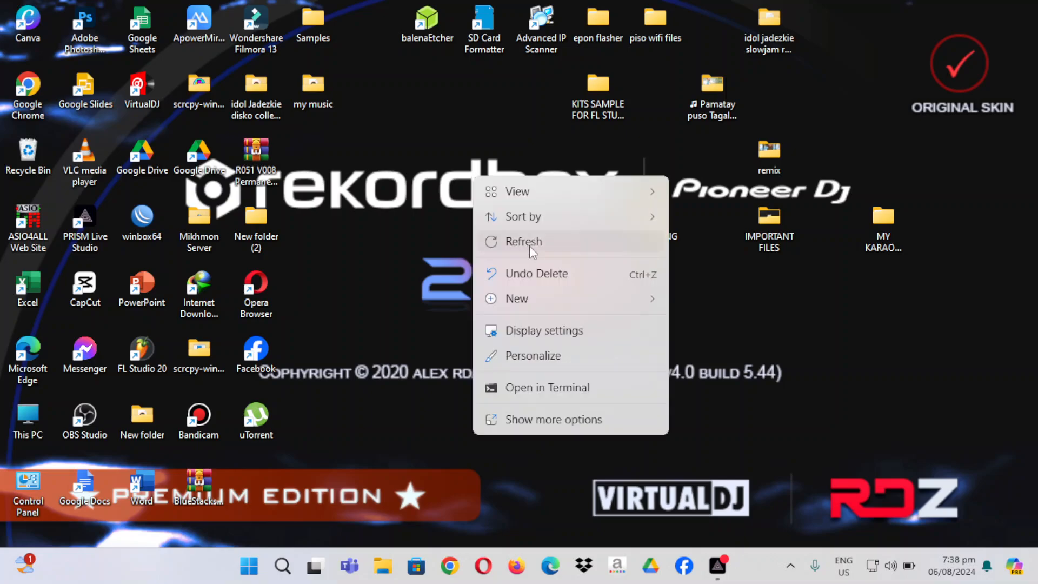
click(529, 245)
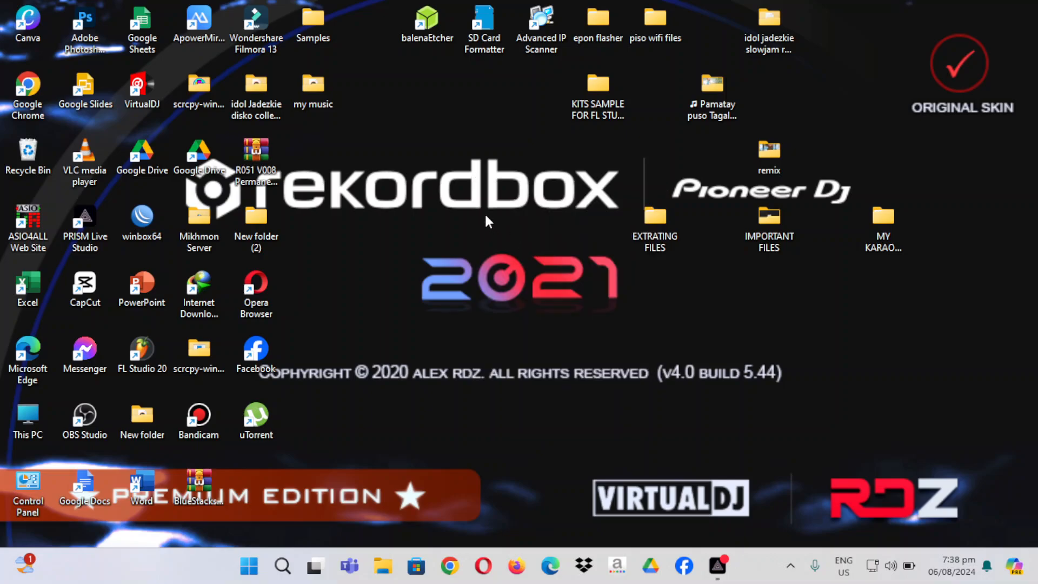
right_click(498, 192)
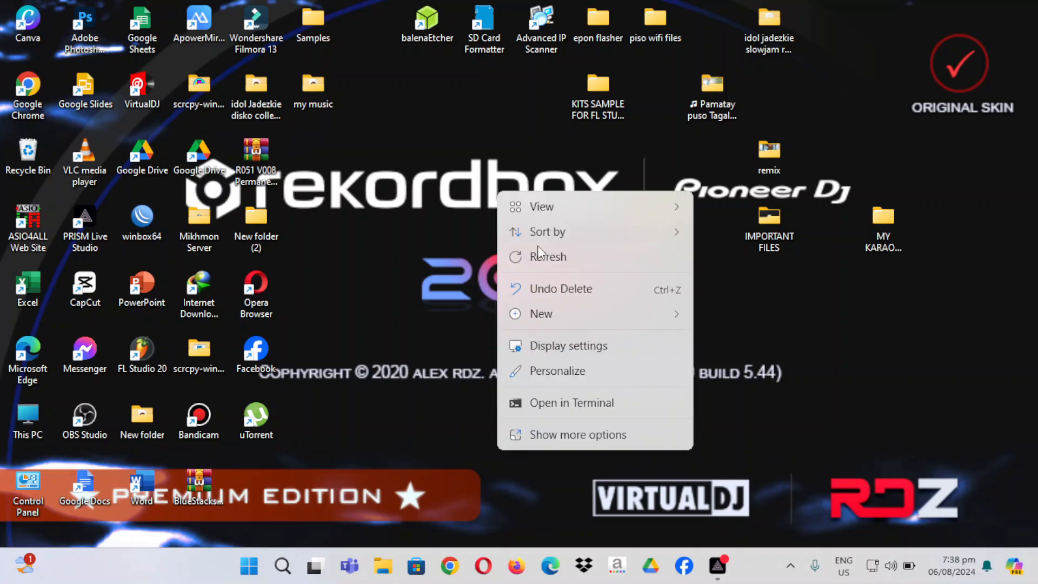
click(546, 265)
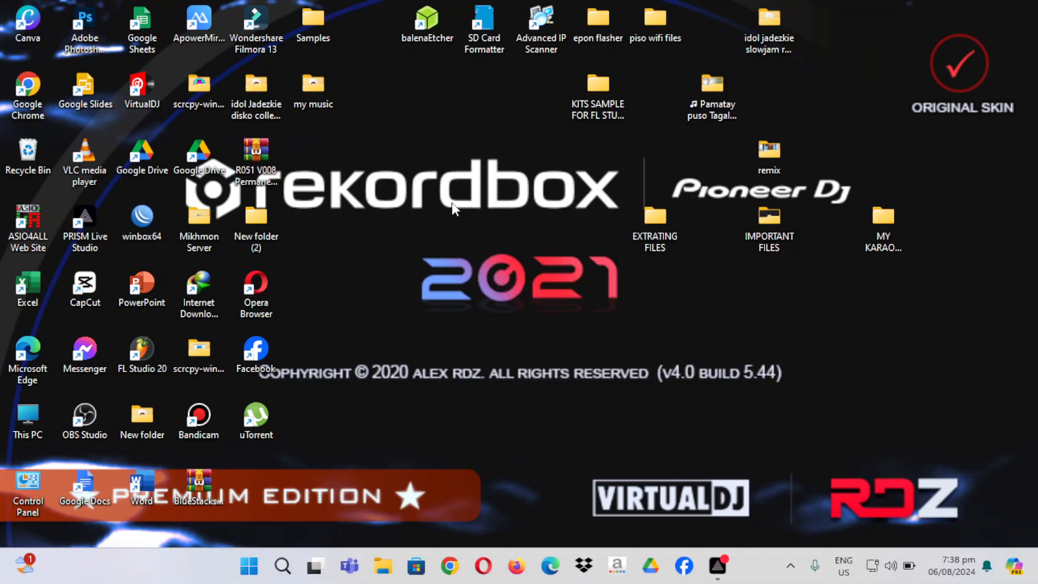
right_click(448, 192)
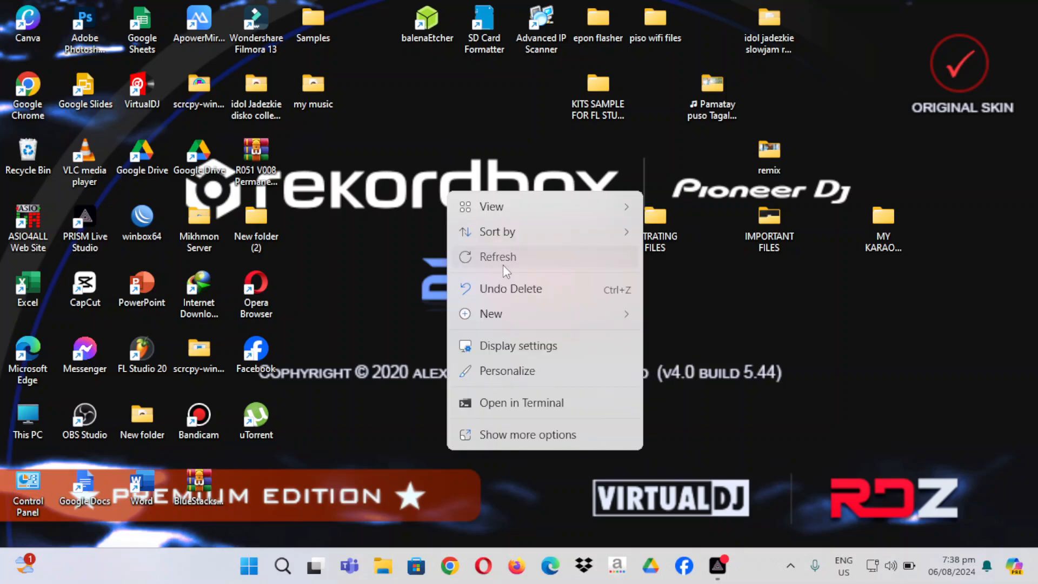
click(503, 264)
right_click(493, 190)
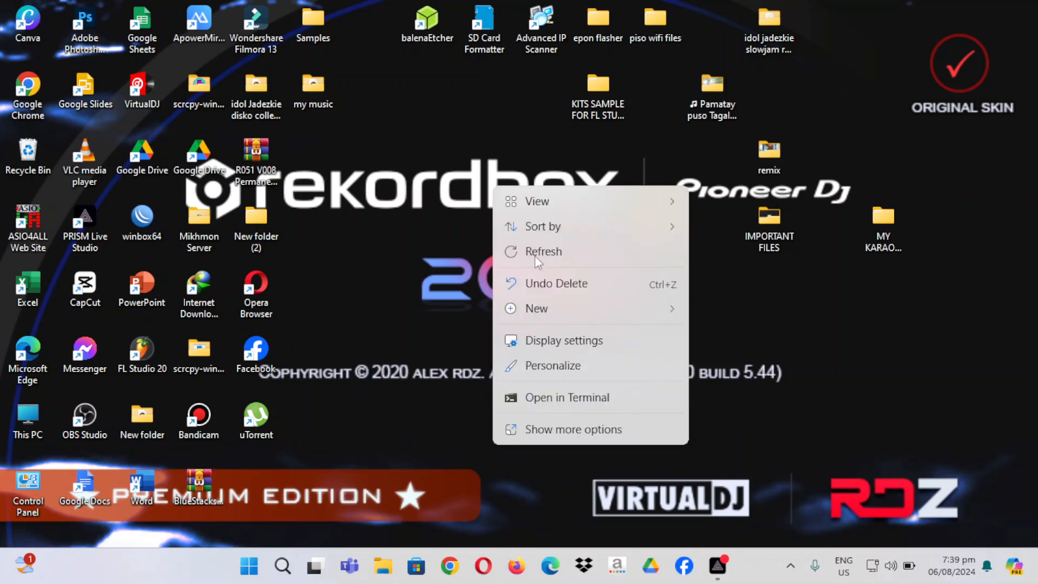
click(544, 251)
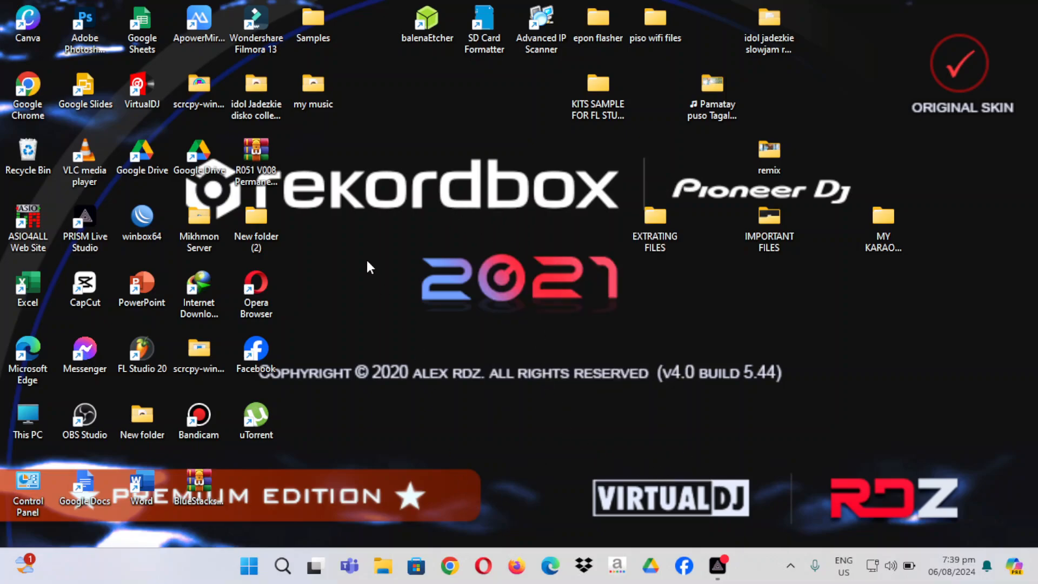
click(383, 566)
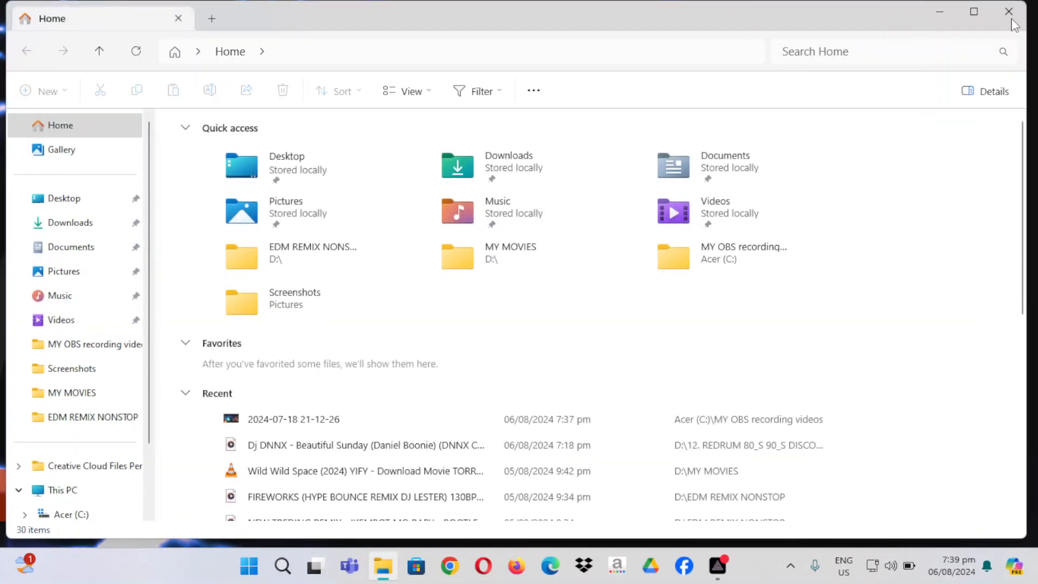
click(1011, 18)
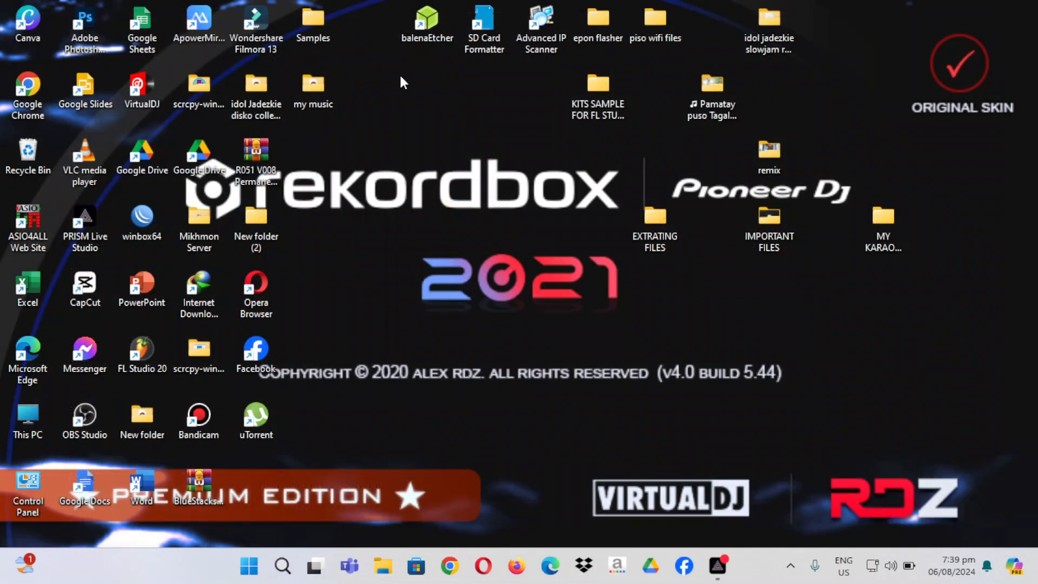
right_click(436, 132)
click(489, 201)
right_click(486, 198)
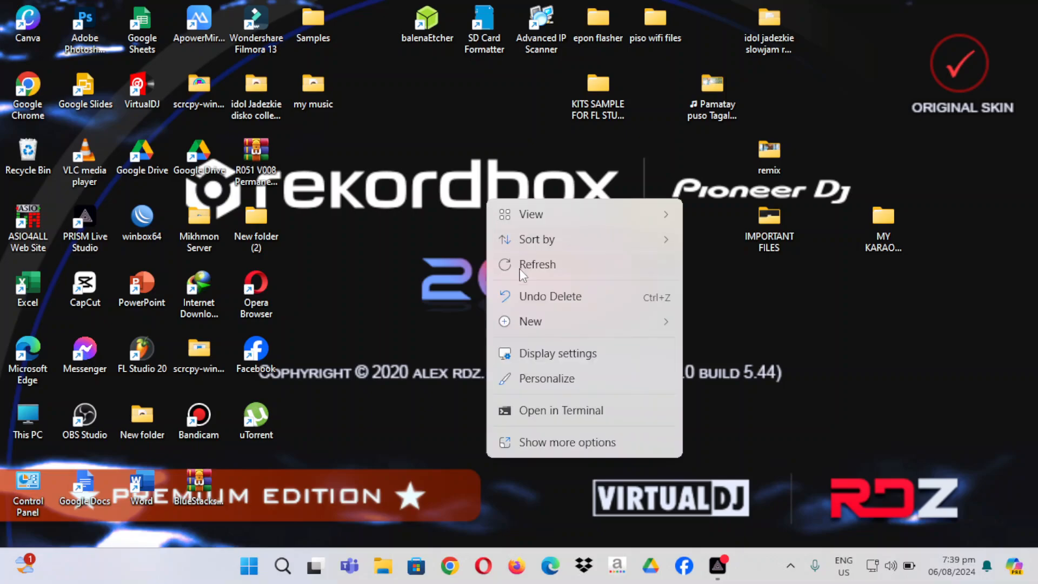
click(527, 265)
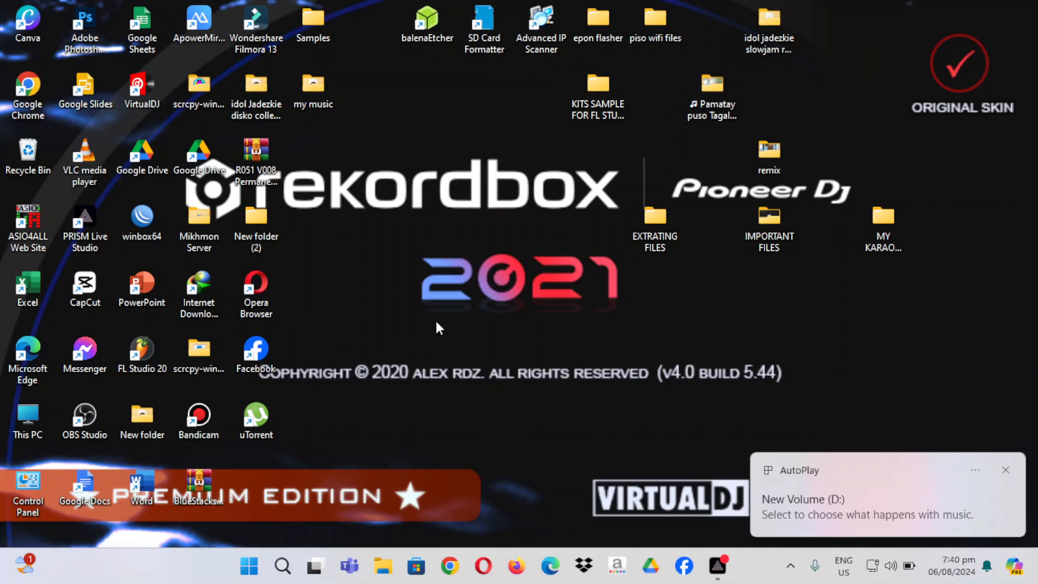
- Open File Explorer and go through This PC to the New Volume (D:) drive
click(383, 567)
scroll(47, 465, down, 2)
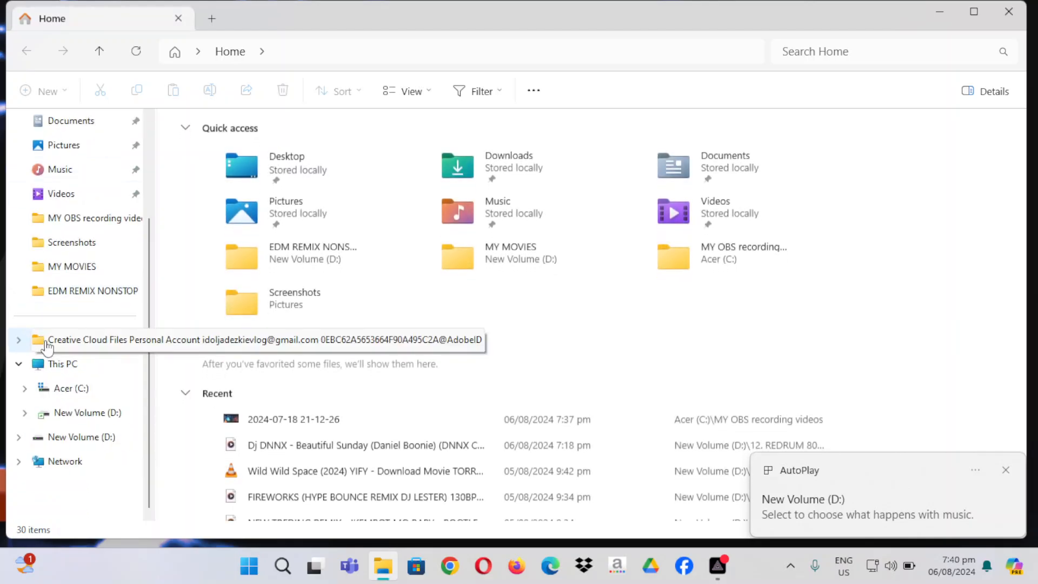
click(56, 365)
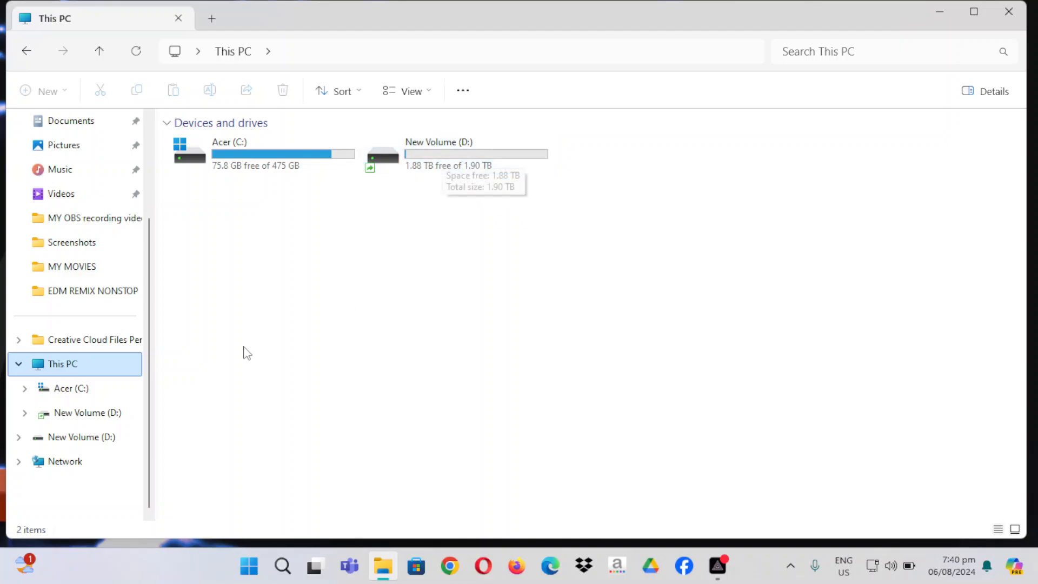
click(88, 414)
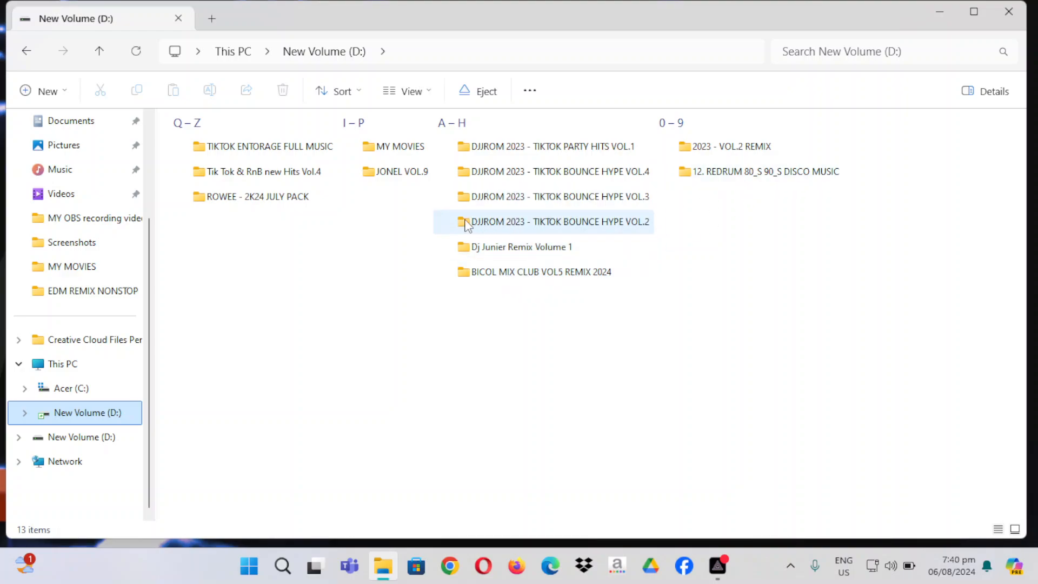
- Check the contents of four music folders on the D: drive, including TIKTOK ENTORAGE FULL MUSIC and Tik Tok & RnB new Hits Vol.4
double_click(544, 184)
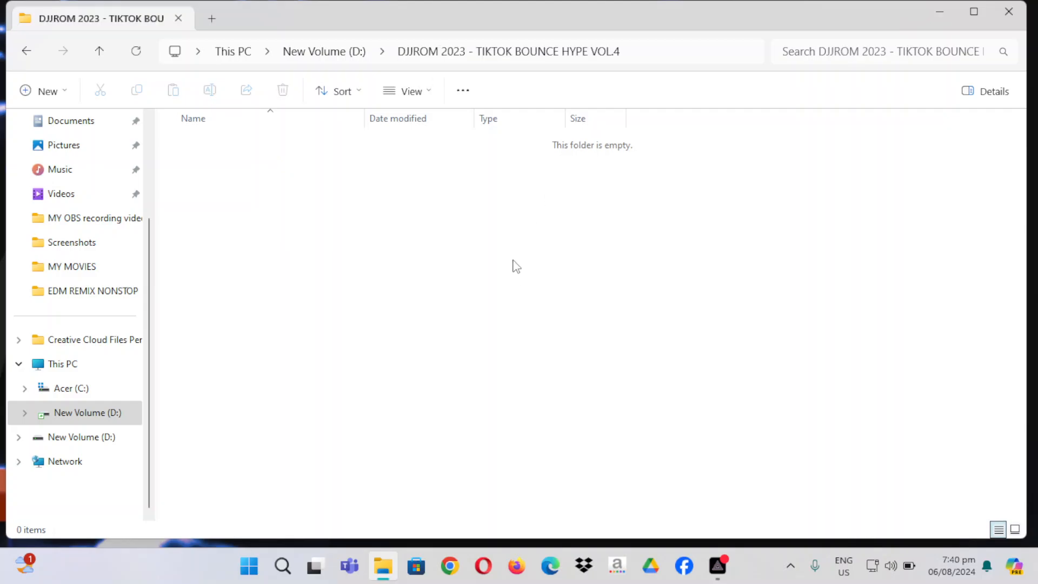
click(26, 51)
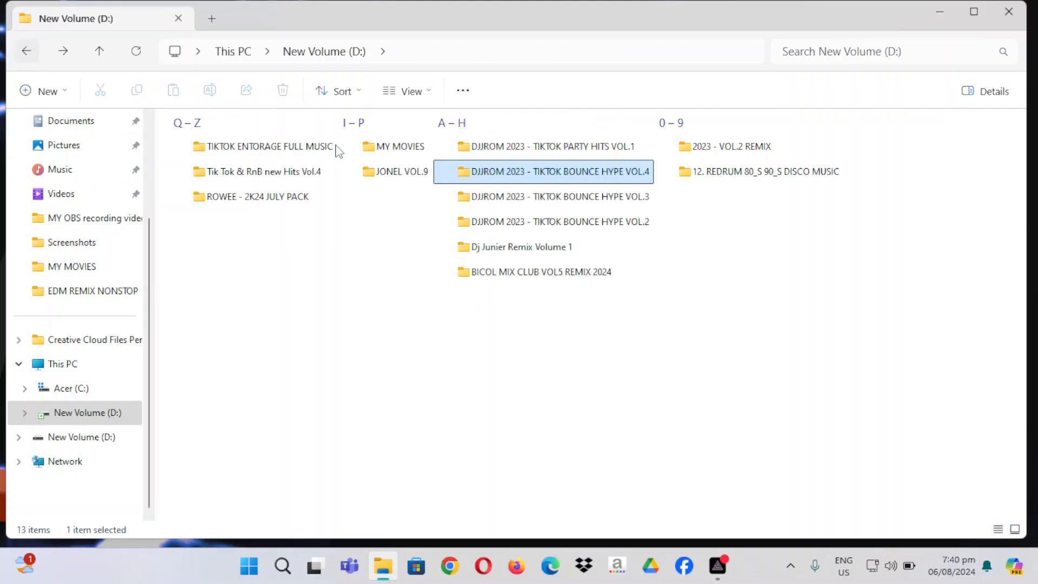
double_click(527, 247)
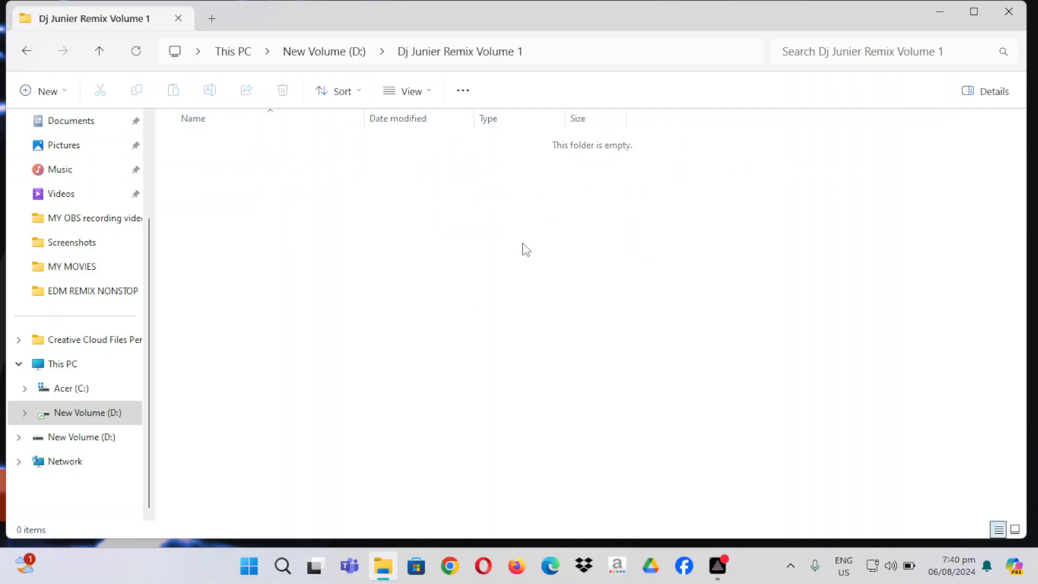
click(26, 51)
double_click(211, 146)
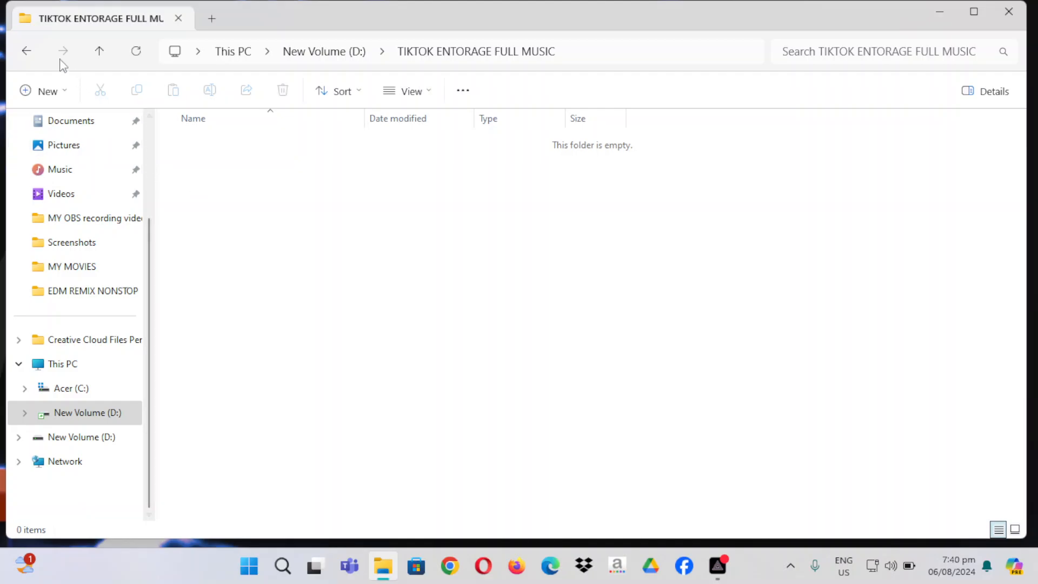
click(26, 51)
double_click(197, 170)
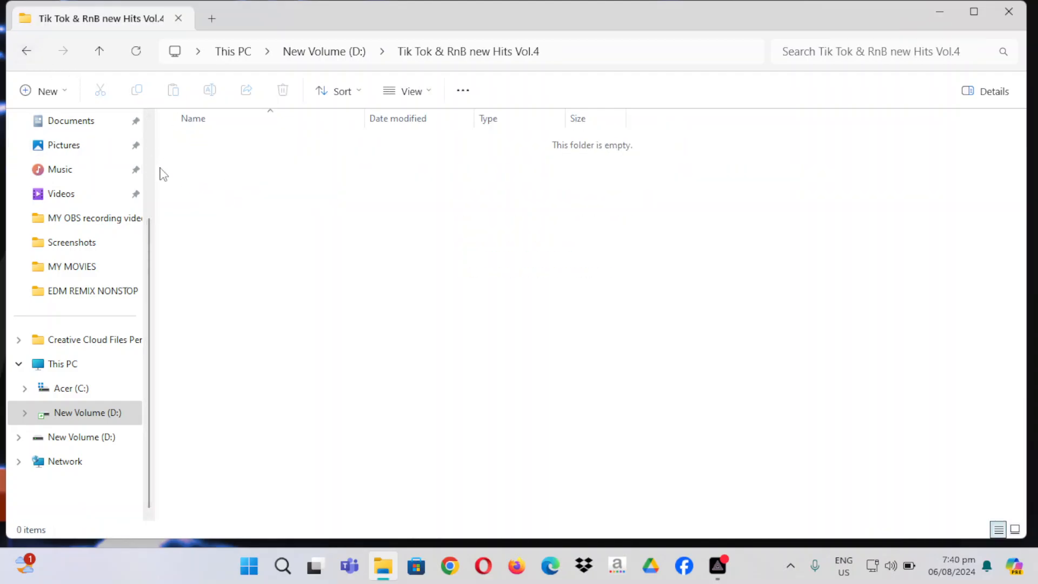
click(26, 51)
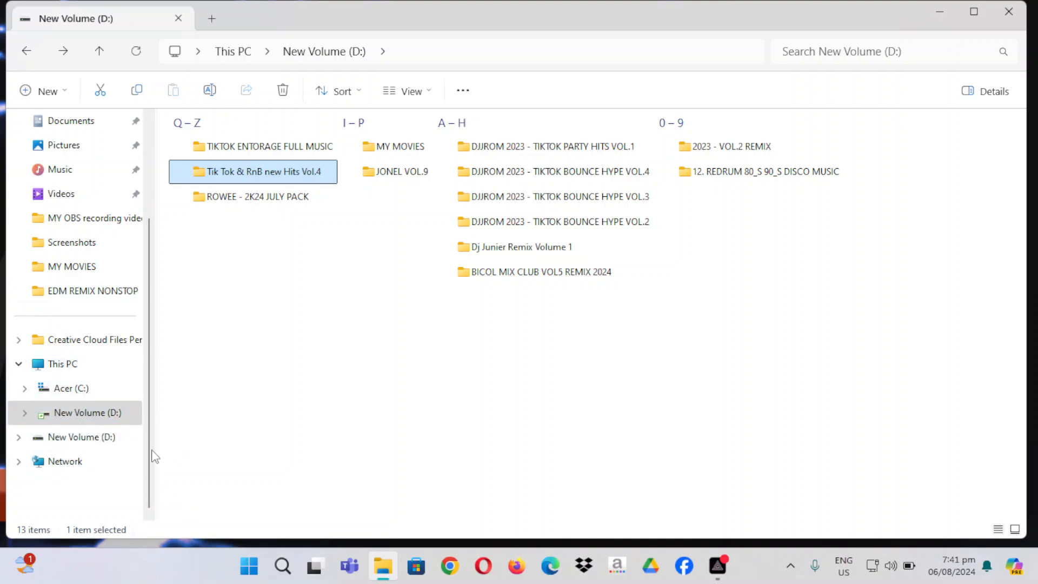
- Bring up the format settings for New Volume (D:) from This PC and set the allocation unit size to 512 kilobytes
click(72, 371)
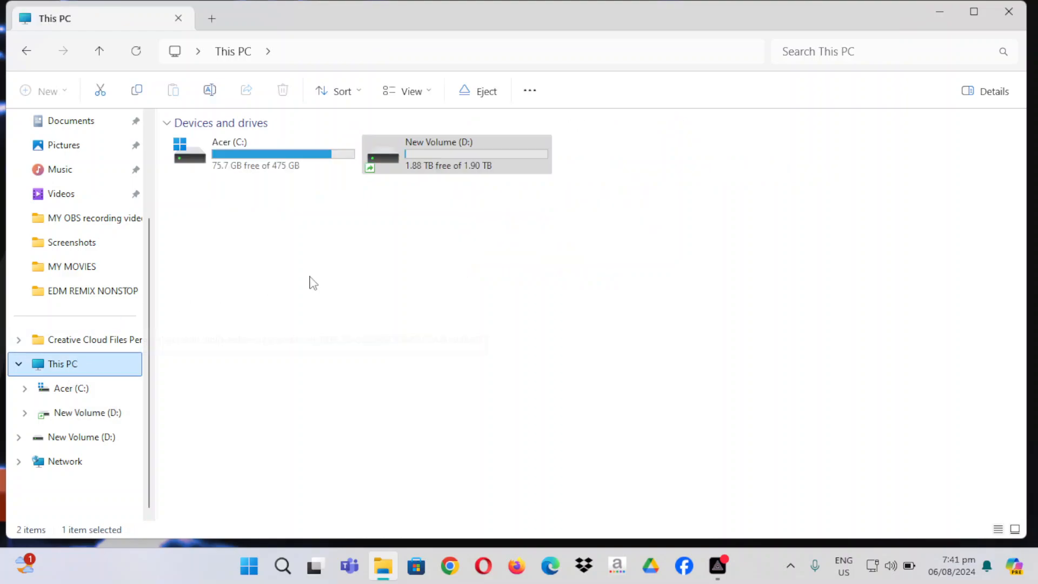
right_click(457, 158)
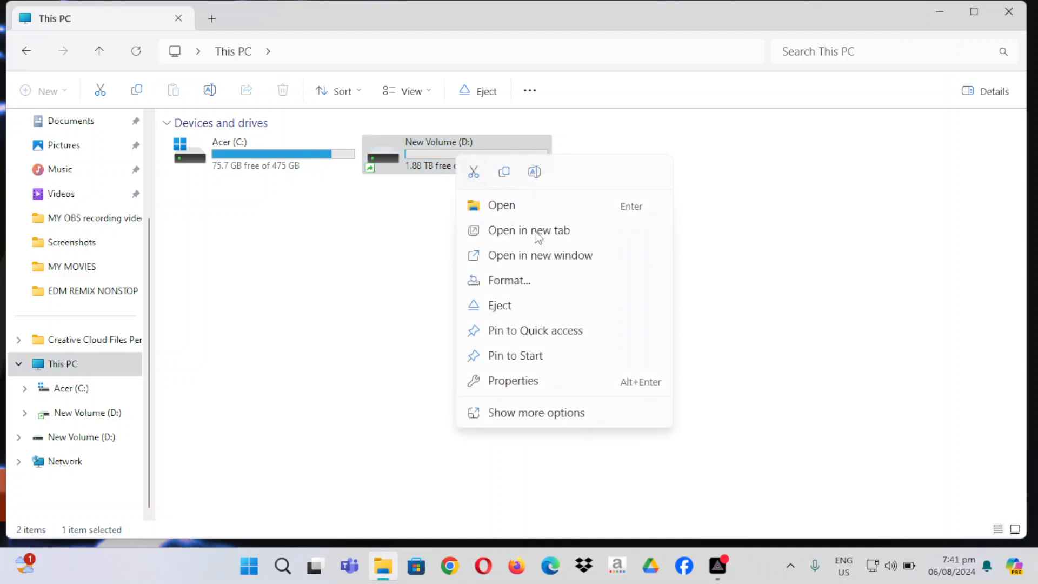
click(510, 286)
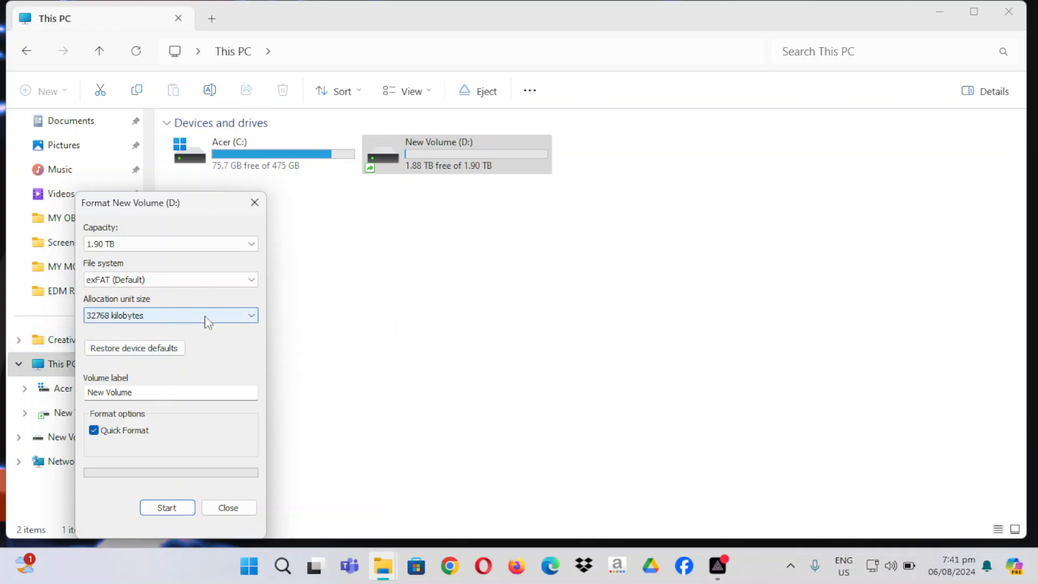
click(252, 317)
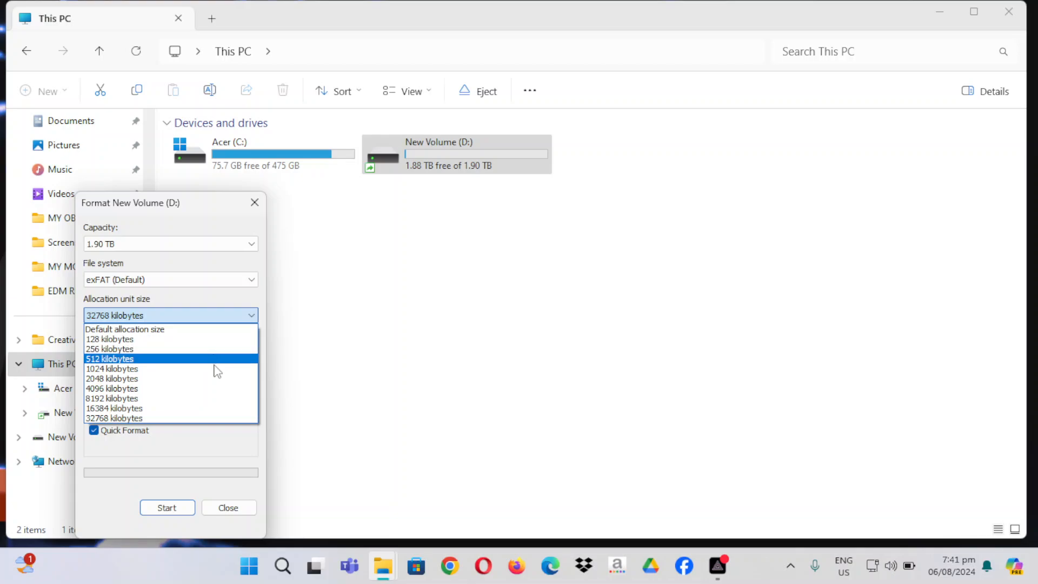
click(108, 361)
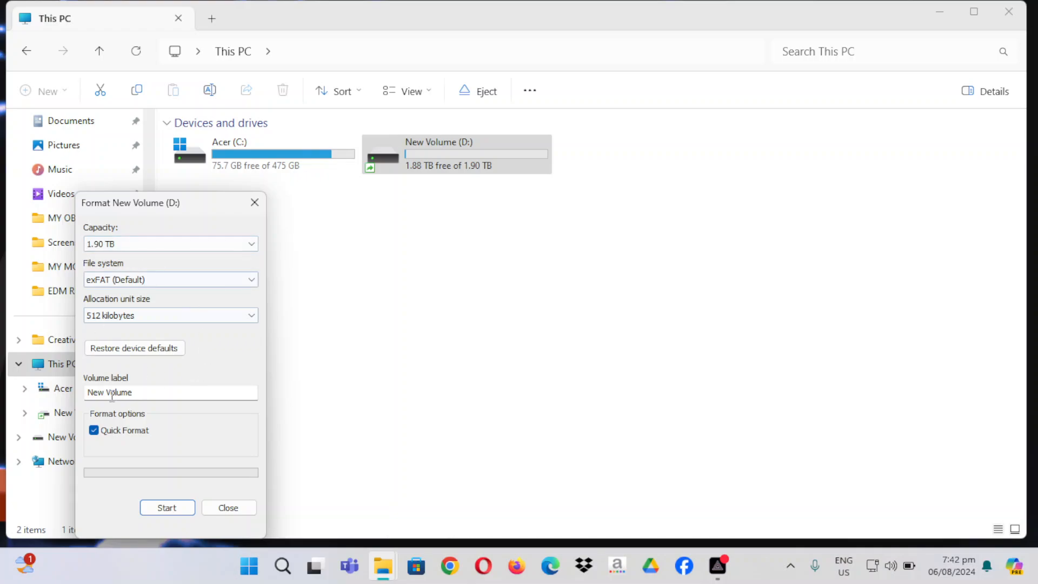
- Quick-format the D: drive as exFAT, accepting the erasure of all its data, and close the format dialog
click(424, 162)
click(167, 508)
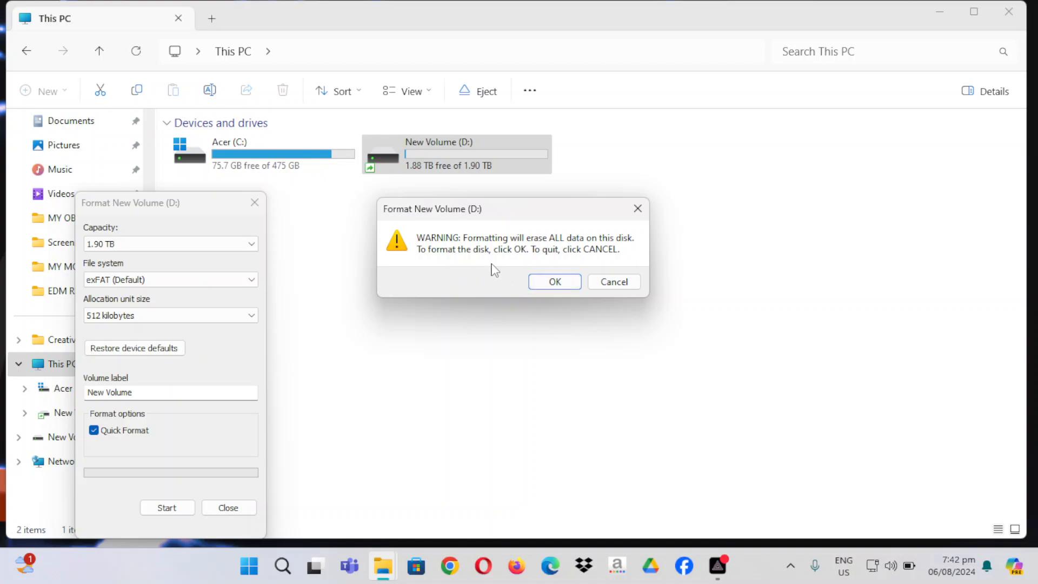
click(561, 285)
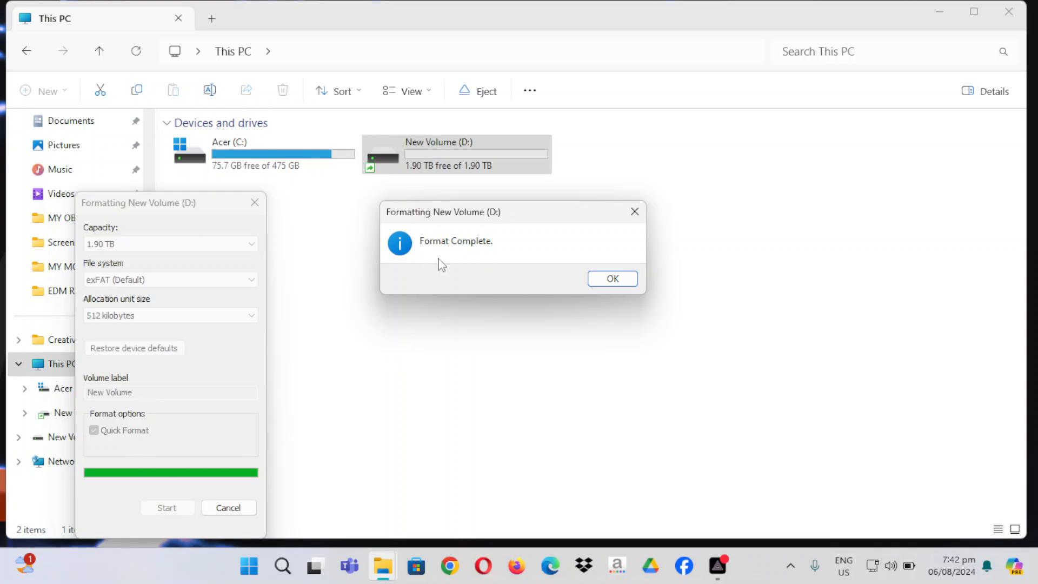
click(612, 279)
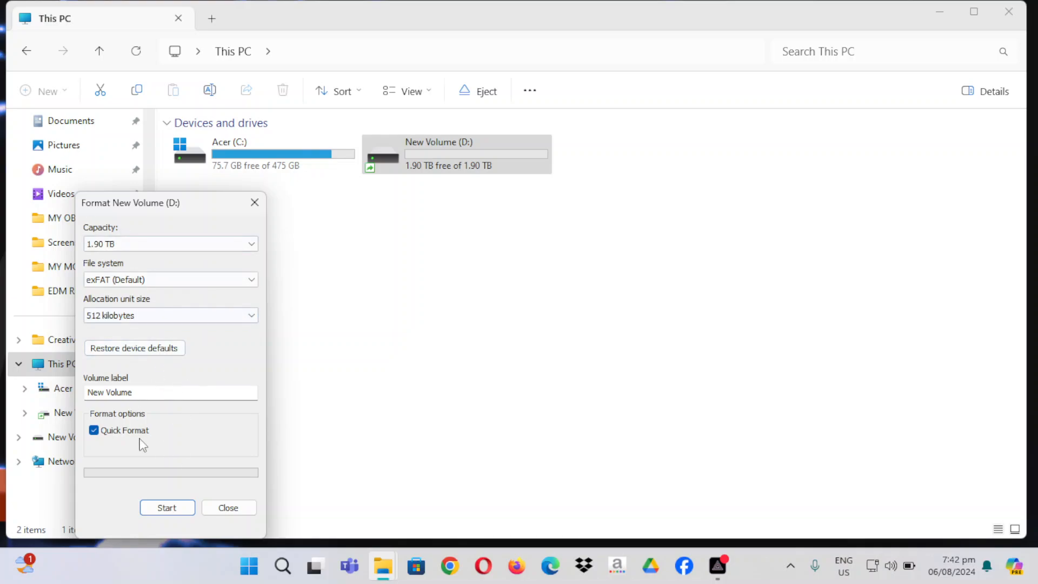
click(228, 508)
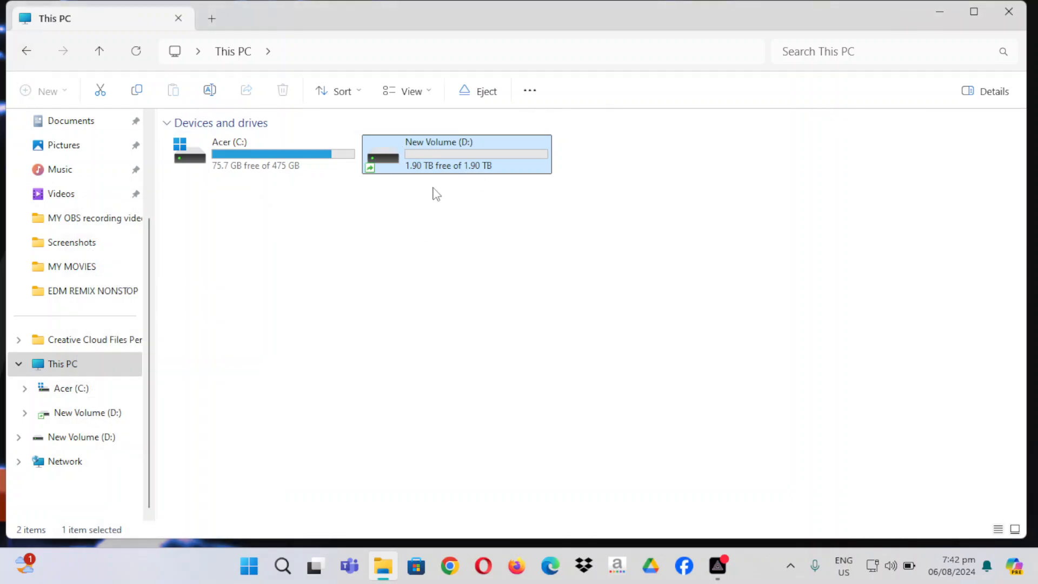
- Check the contents of the formatted D: drive and return to This PC
double_click(459, 170)
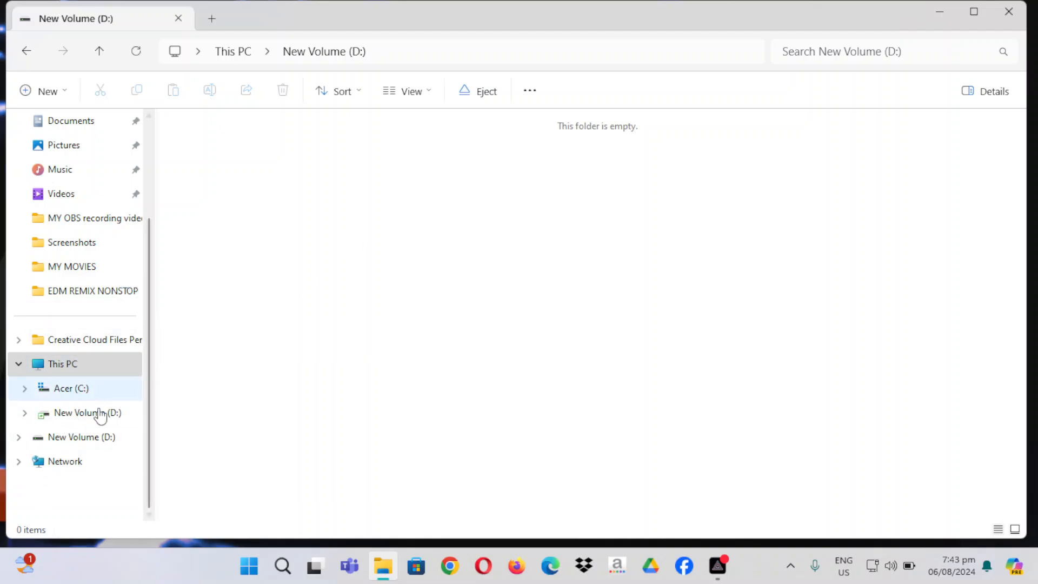
click(26, 50)
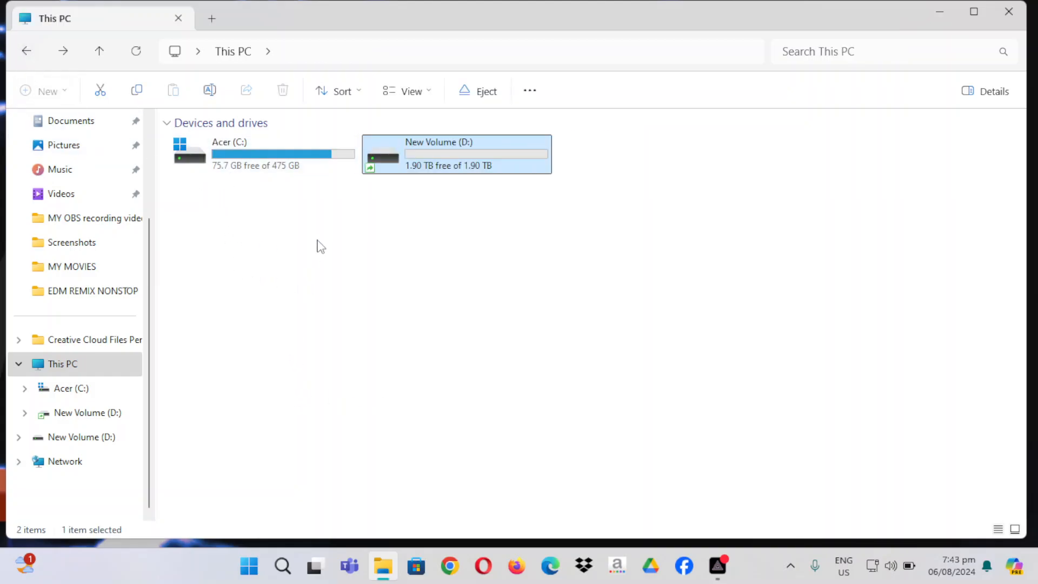
- On Acer (C:), go to JADEZKIE DISKO FILES 2024, open 100 Bpm DjWilbert and check the tracks in its 100 Bpm folder
double_click(266, 169)
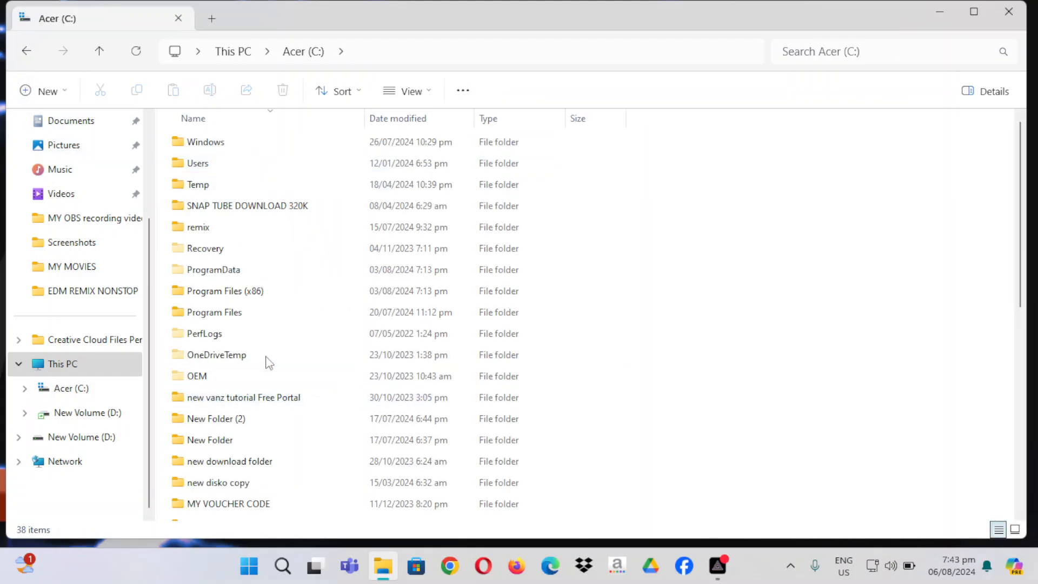
scroll(317, 401, down, 2)
scroll(317, 401, down, 2)
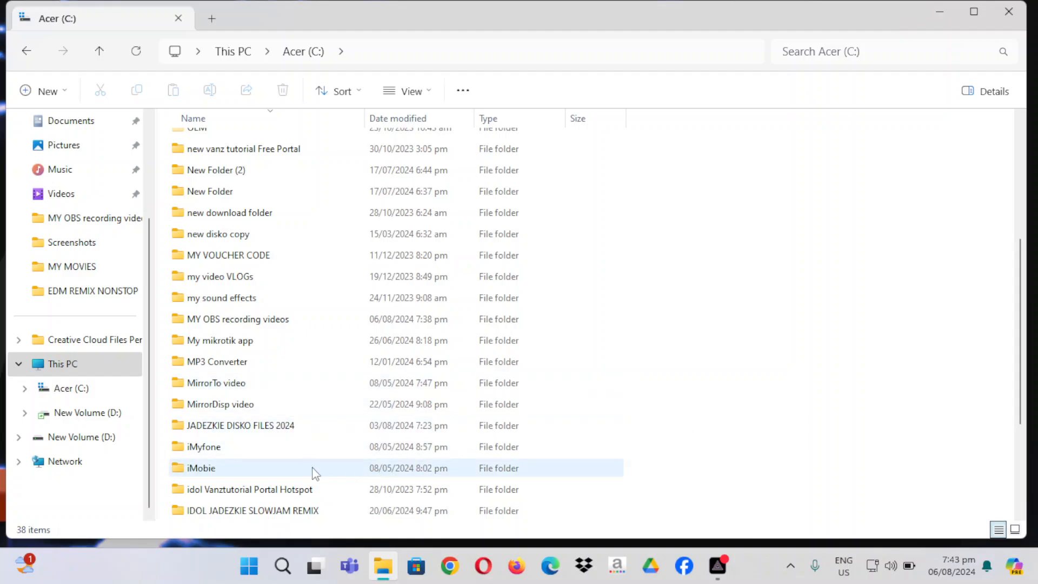
click(278, 427)
double_click(279, 427)
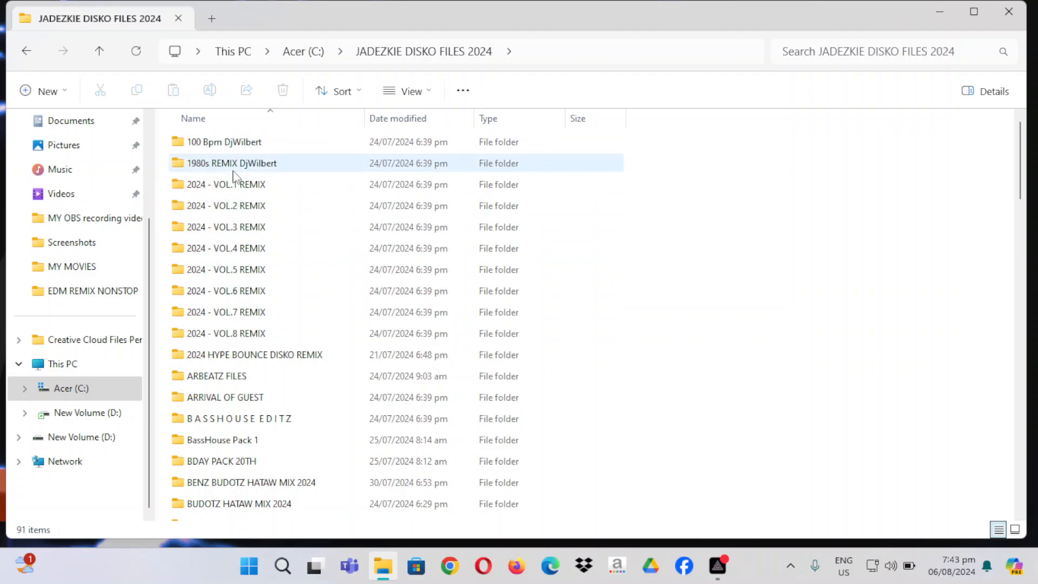
double_click(211, 143)
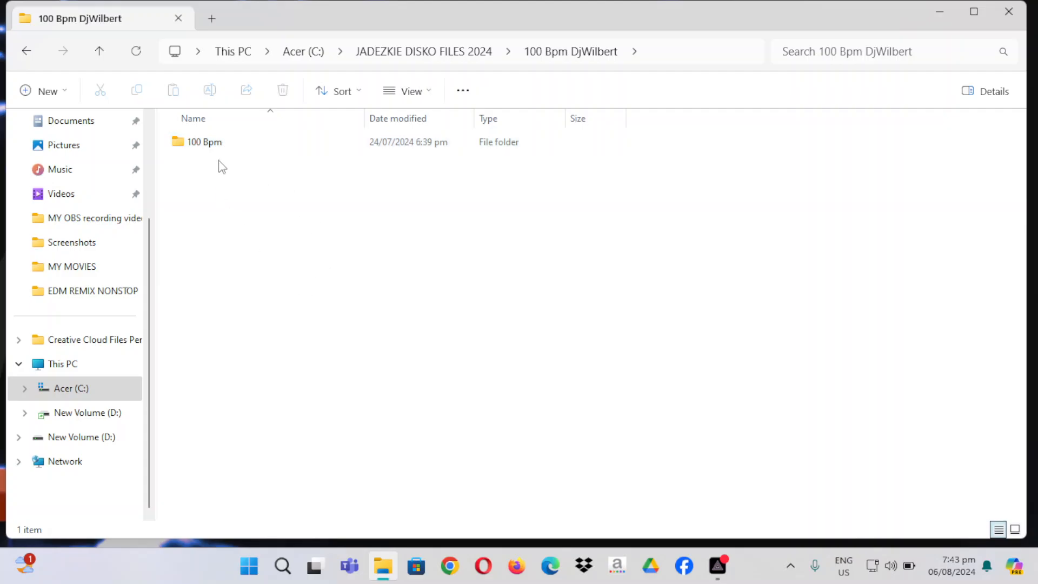
double_click(253, 147)
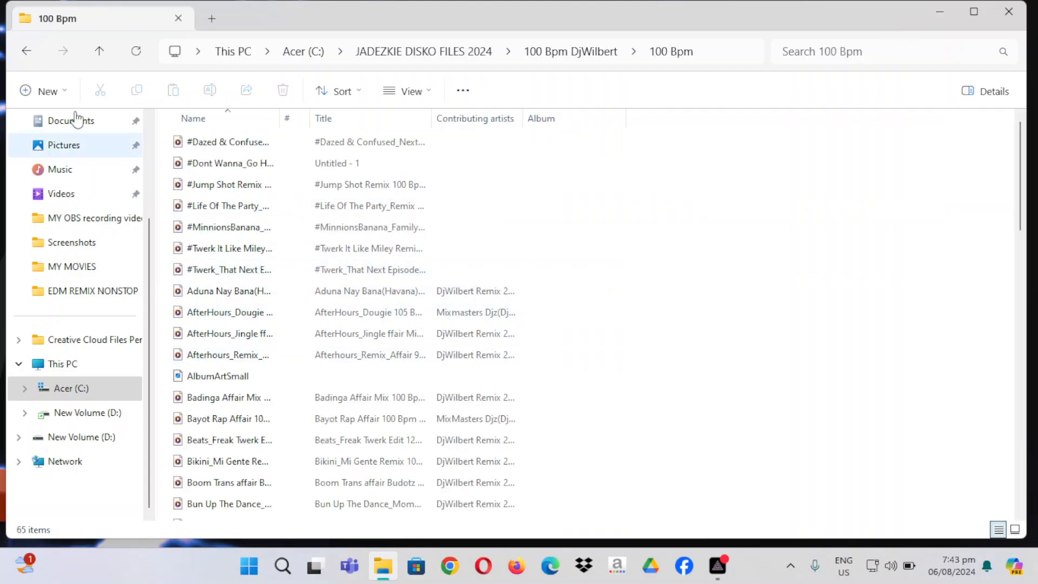
click(26, 52)
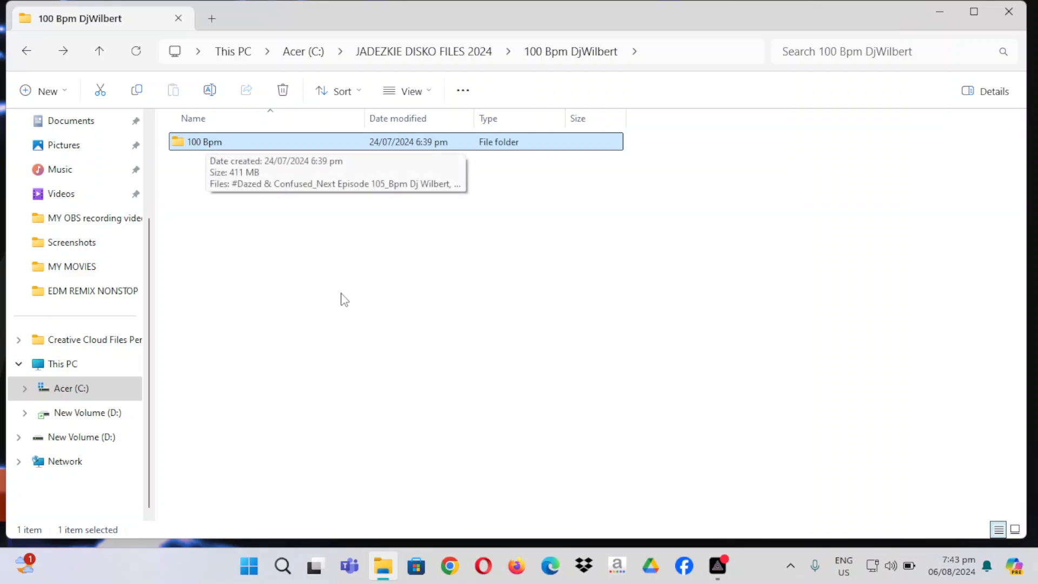
- Copy the 100 Bpm folder from 100 Bpm DjWilbert
right_click(206, 147)
click(595, 248)
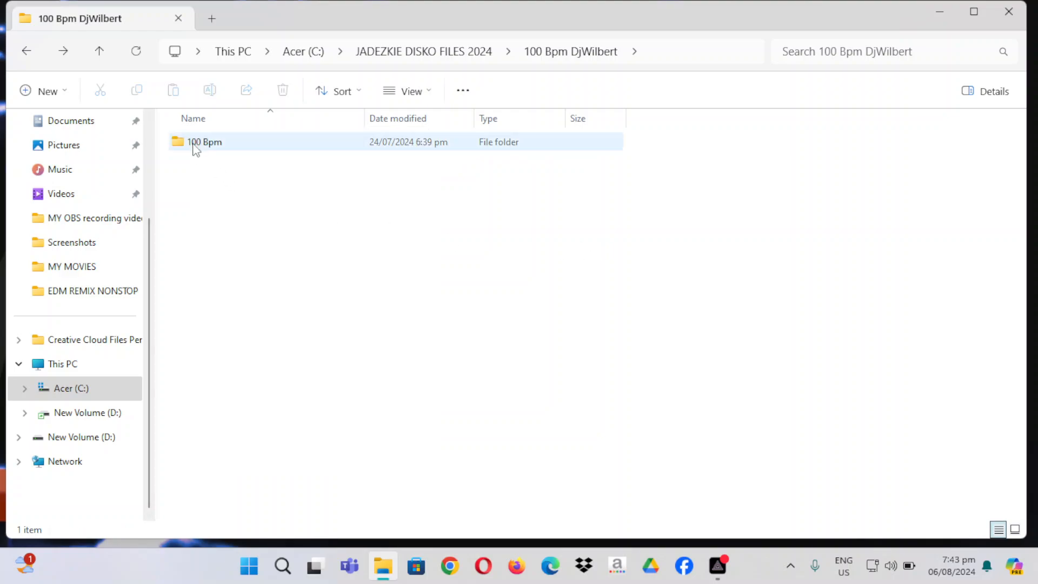
right_click(194, 143)
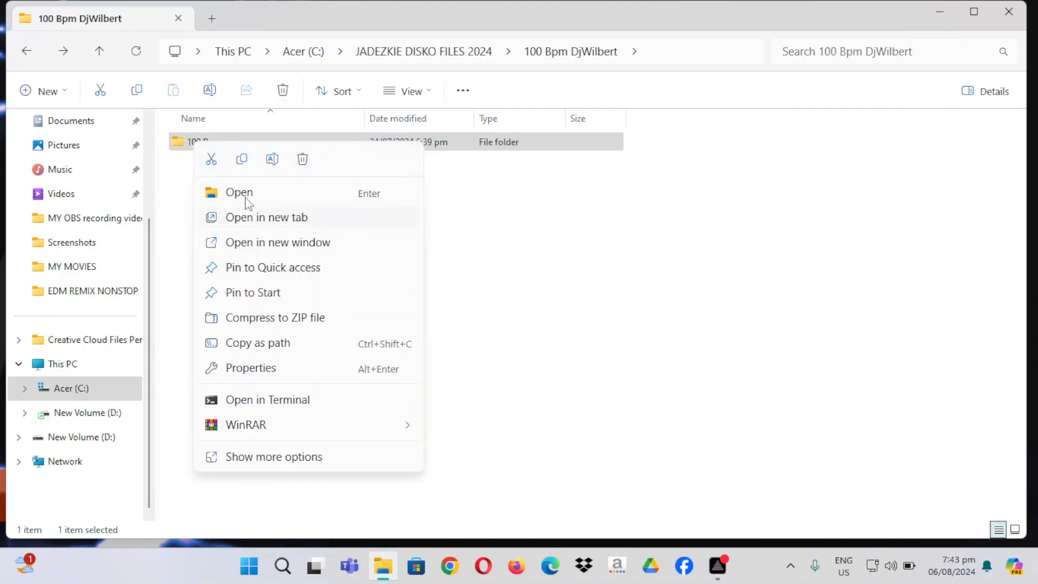
click(475, 208)
click(203, 143)
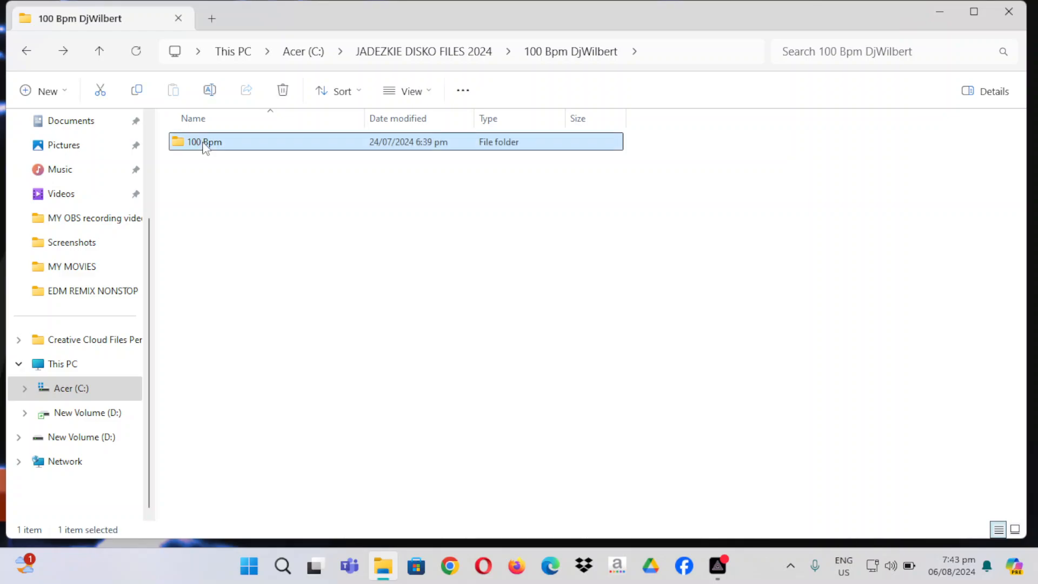
right_click(205, 148)
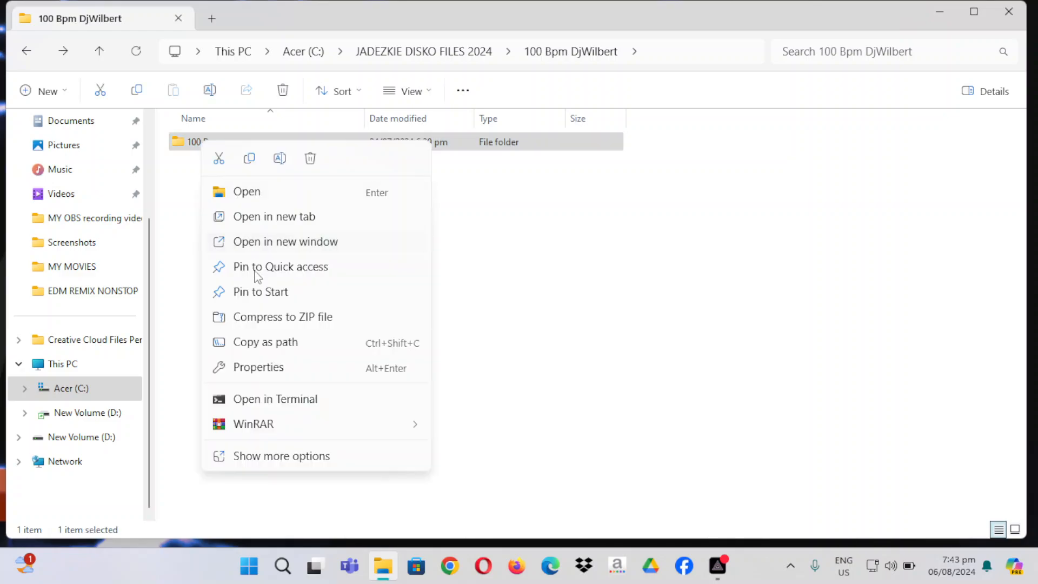
click(249, 160)
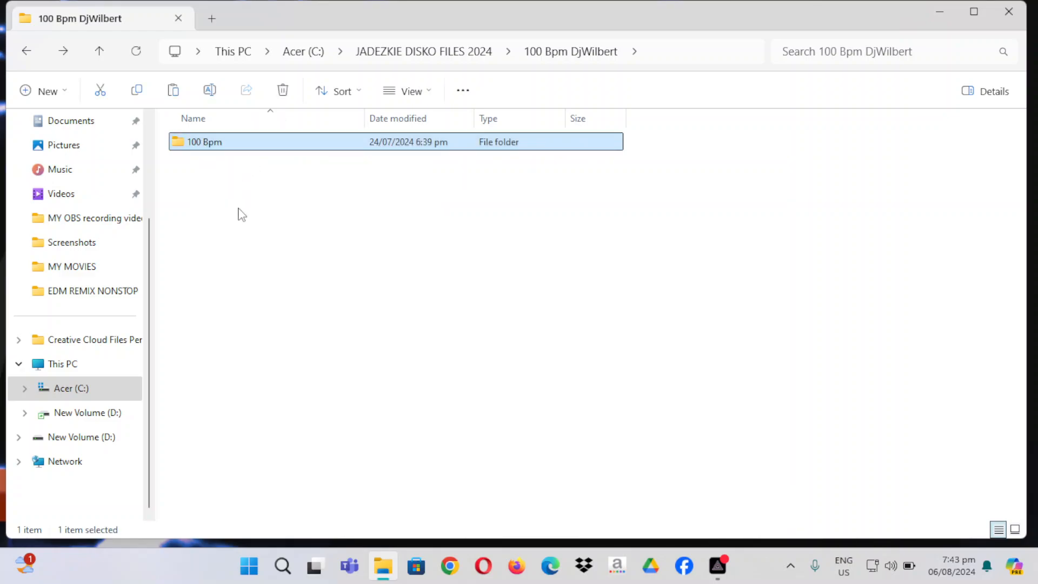
- Paste the copied 100 Bpm folder into the root of New Volume (D:) and let the transfer finish
click(85, 422)
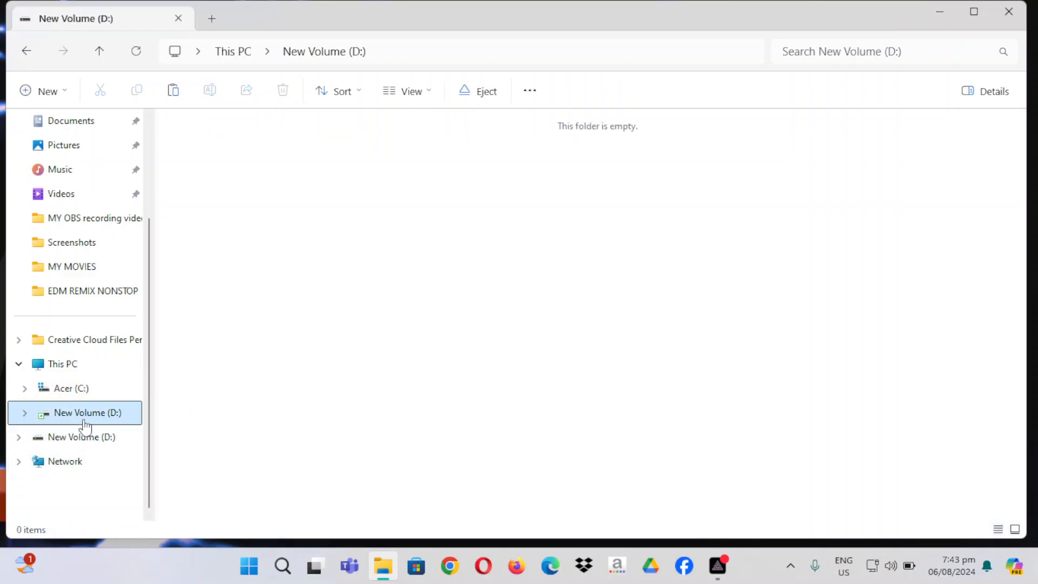
click(173, 93)
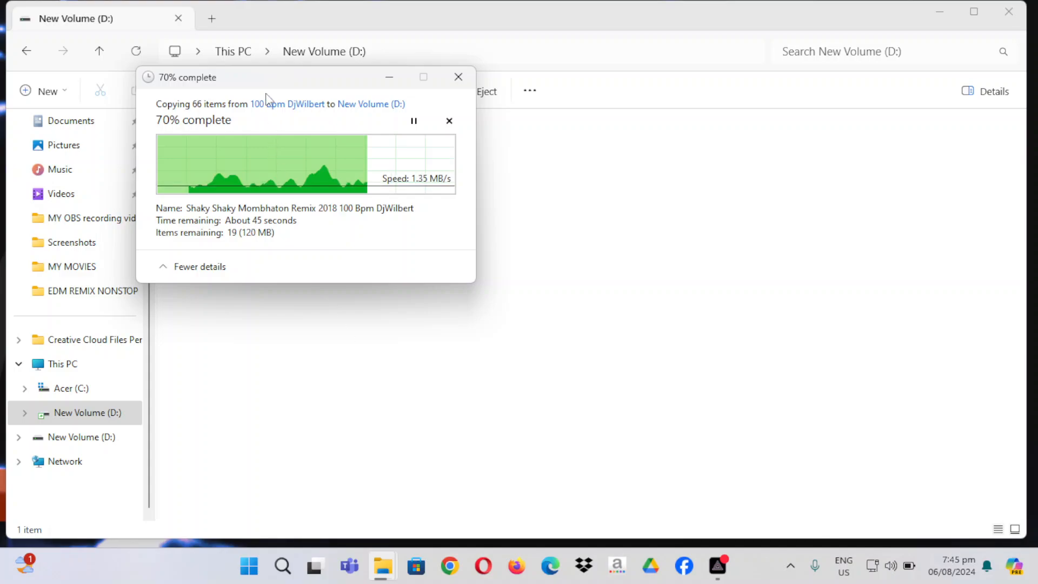
drag(266, 86, 286, 54)
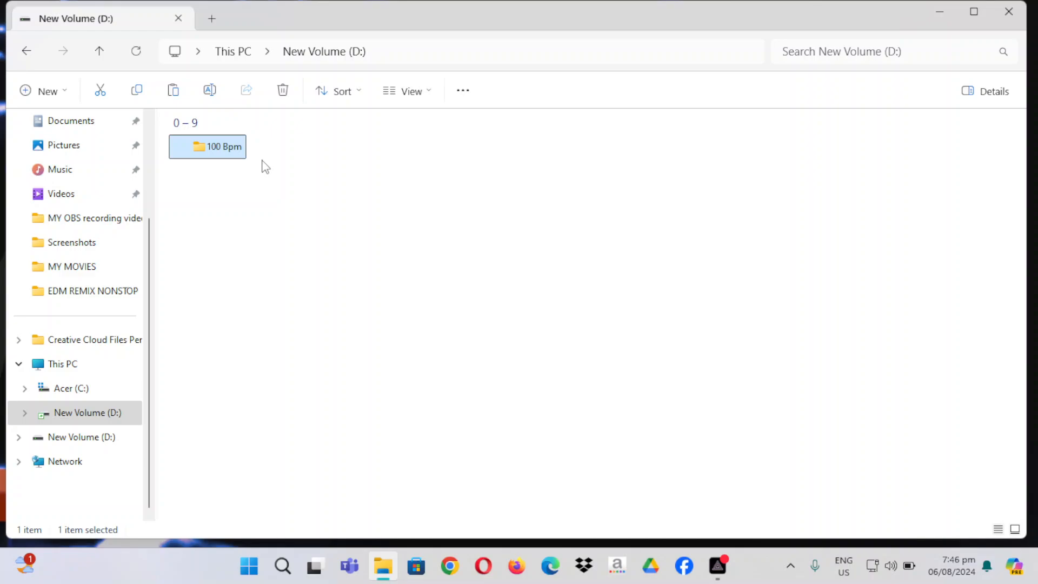
click(307, 270)
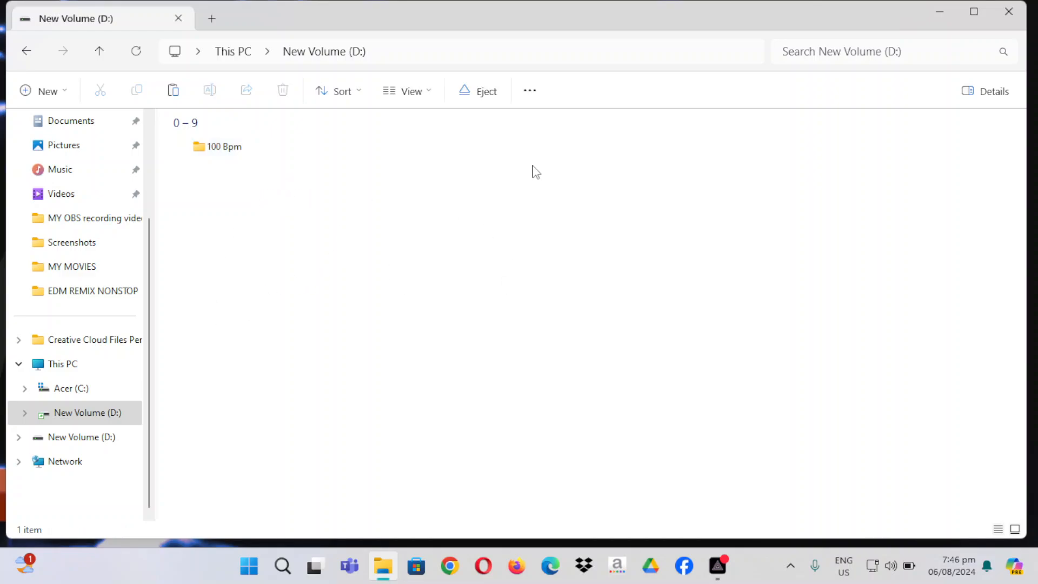
- Check the pasted 100 Bpm folder under both New Volume (D:) entries and look through its track list
click(89, 437)
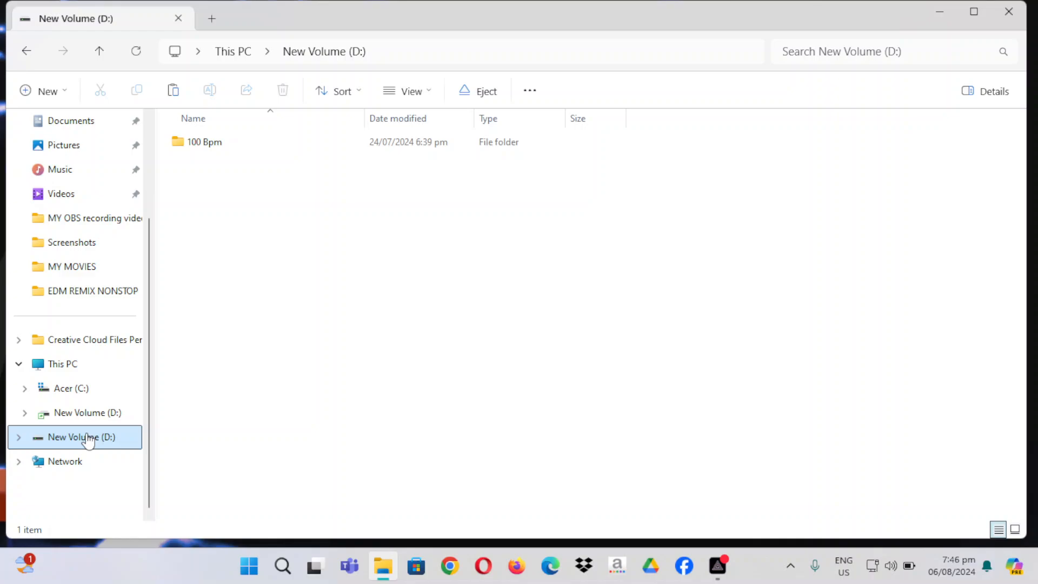
click(83, 415)
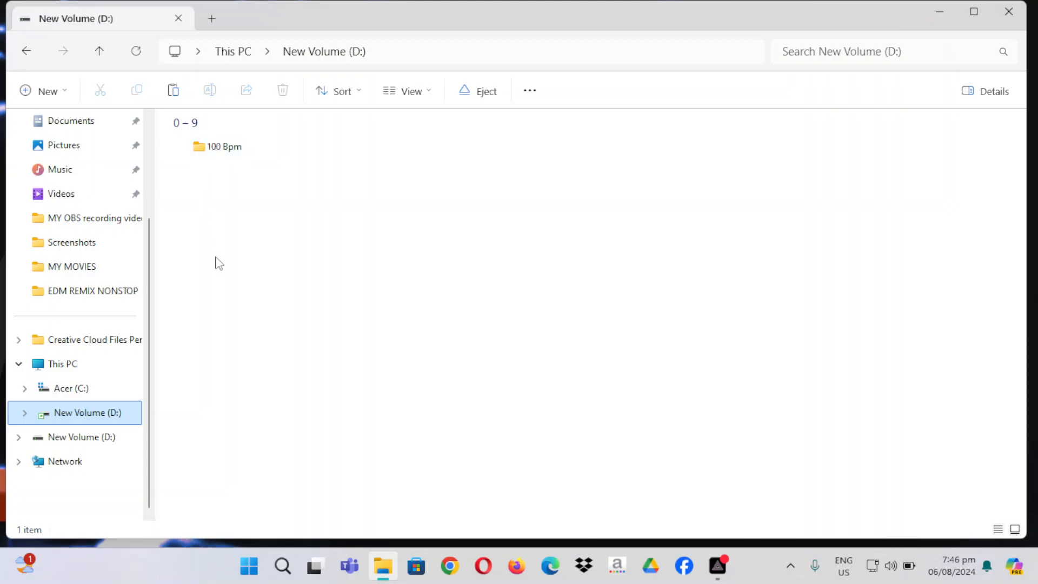
double_click(219, 148)
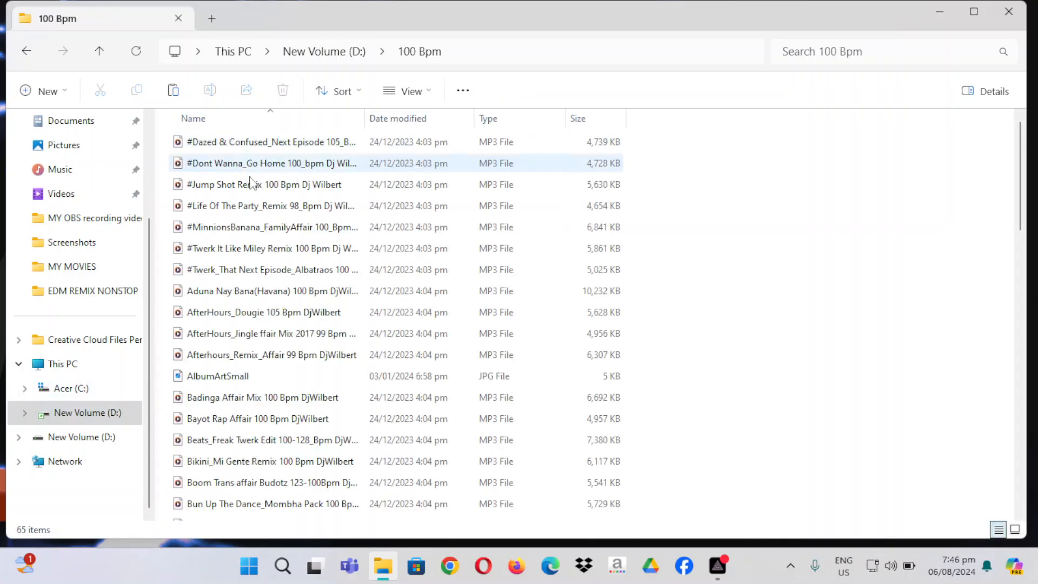
scroll(292, 243, down, 5)
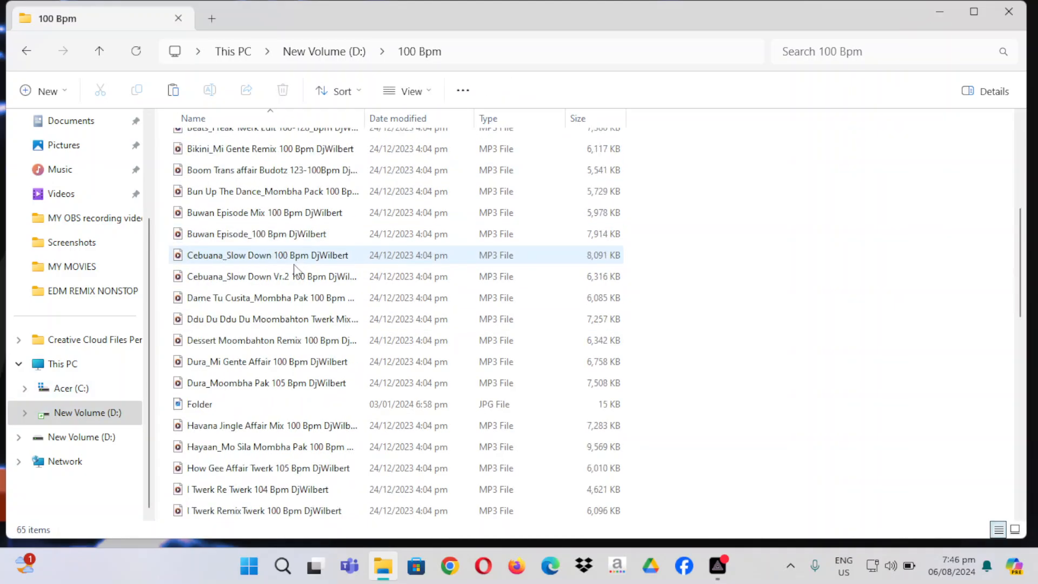
scroll(295, 267, down, 5)
scroll(281, 216, up, 4)
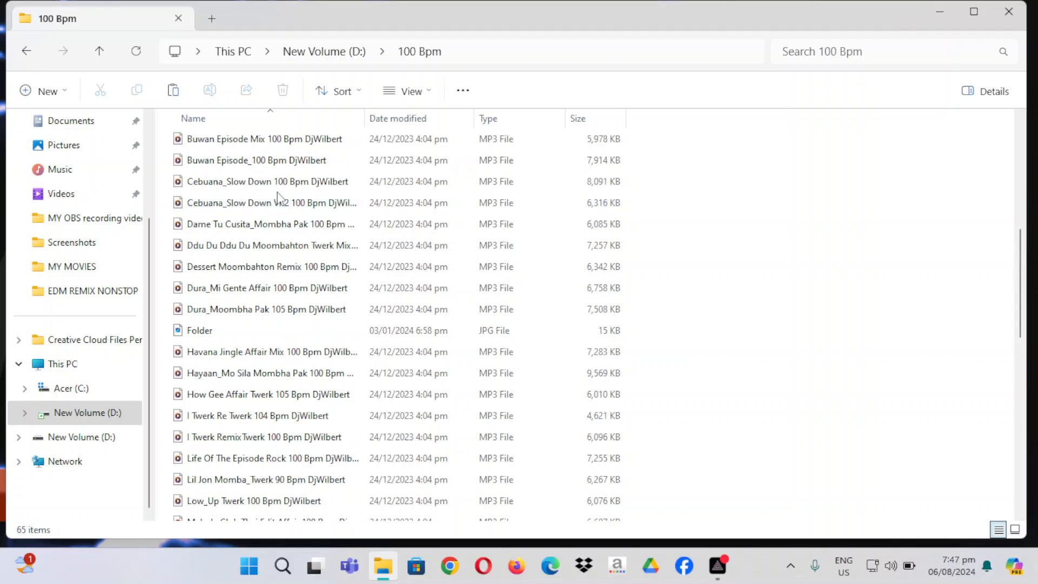
scroll(274, 209, down, 5)
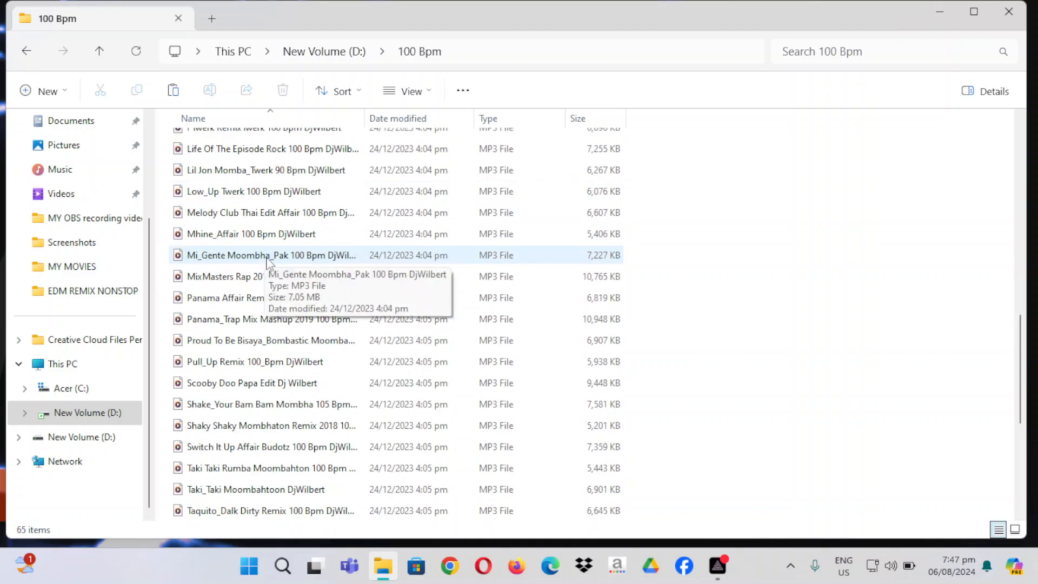
scroll(271, 265, down, 5)
scroll(324, 349, up, 3)
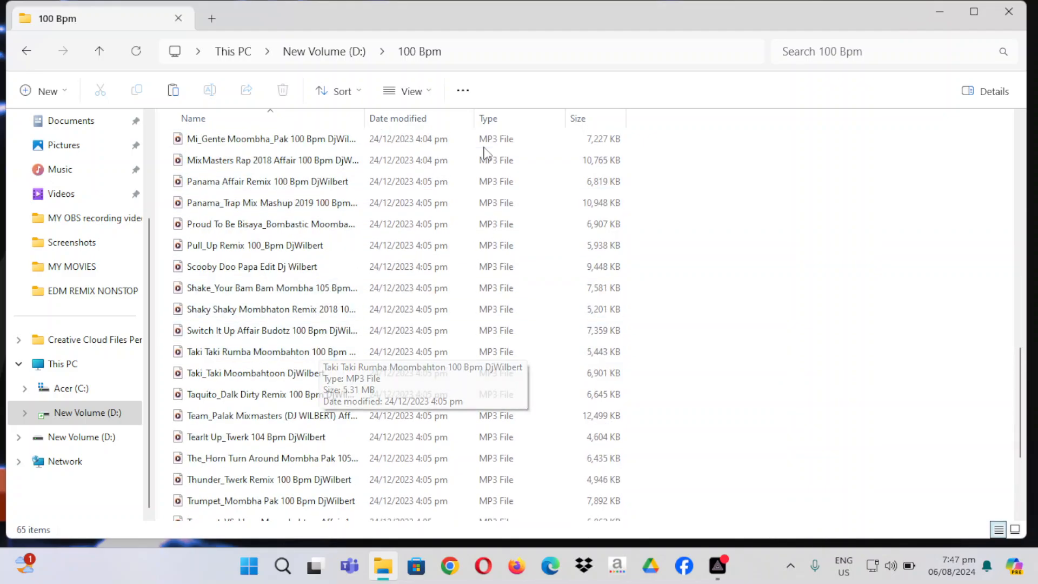
scroll(476, 341, up, 10)
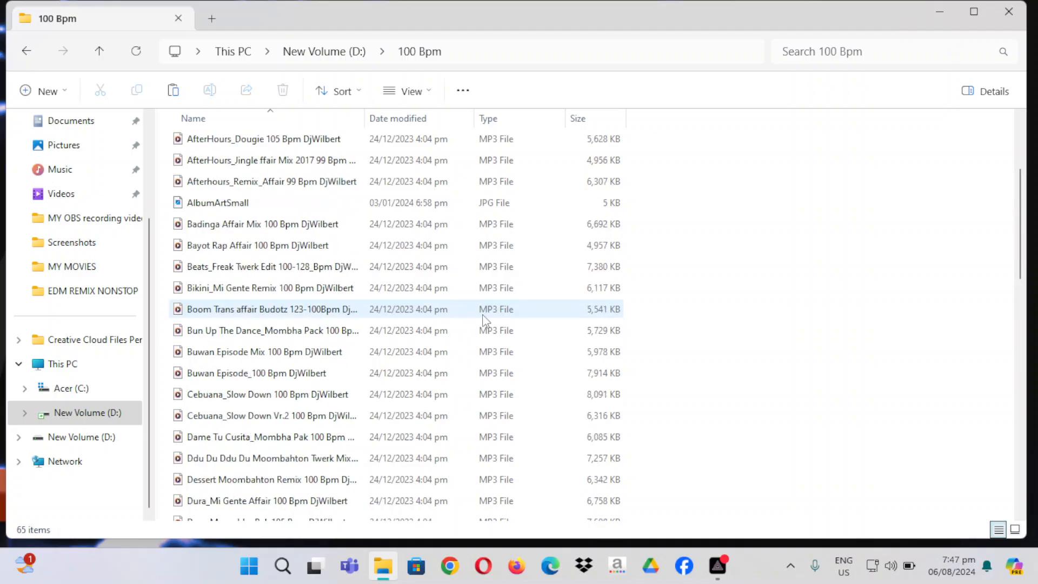
scroll(476, 313, up, 3)
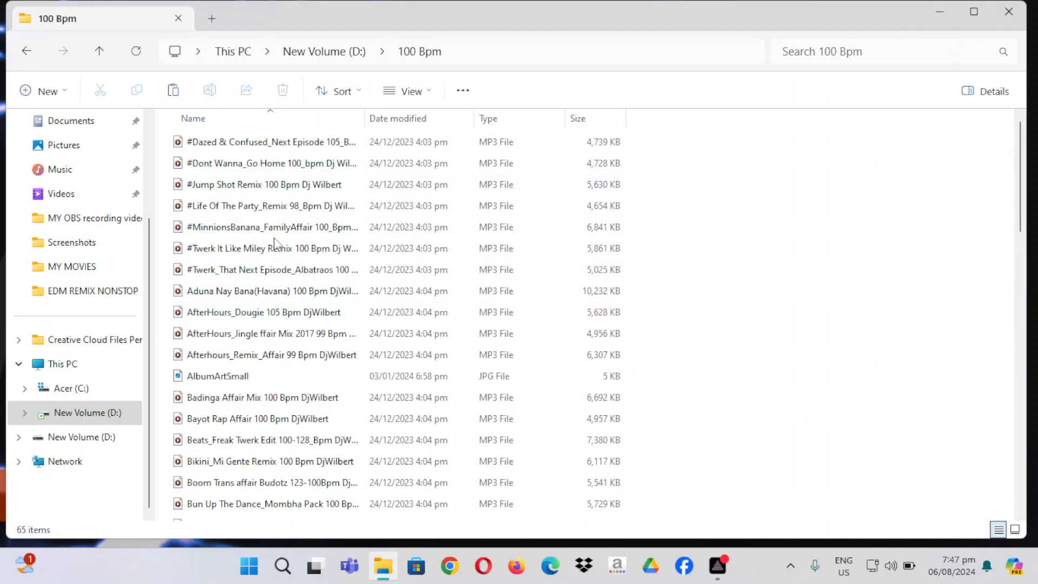
- Test-play the #Dazed & Confused_Next Episode track from the D: drive in Media Player, skipping ahead to about 1:44, and close the player
double_click(306, 145)
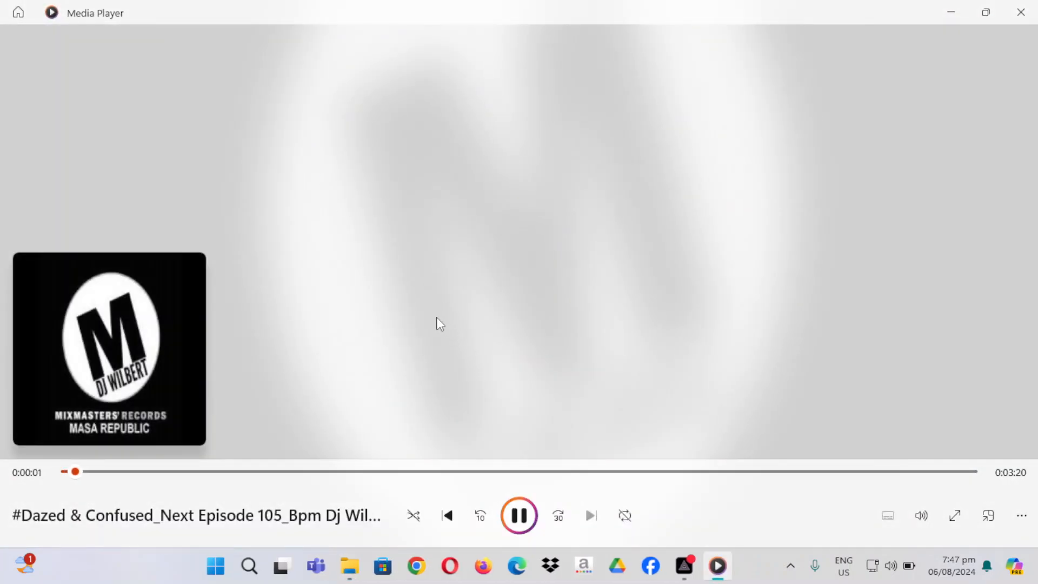
click(170, 473)
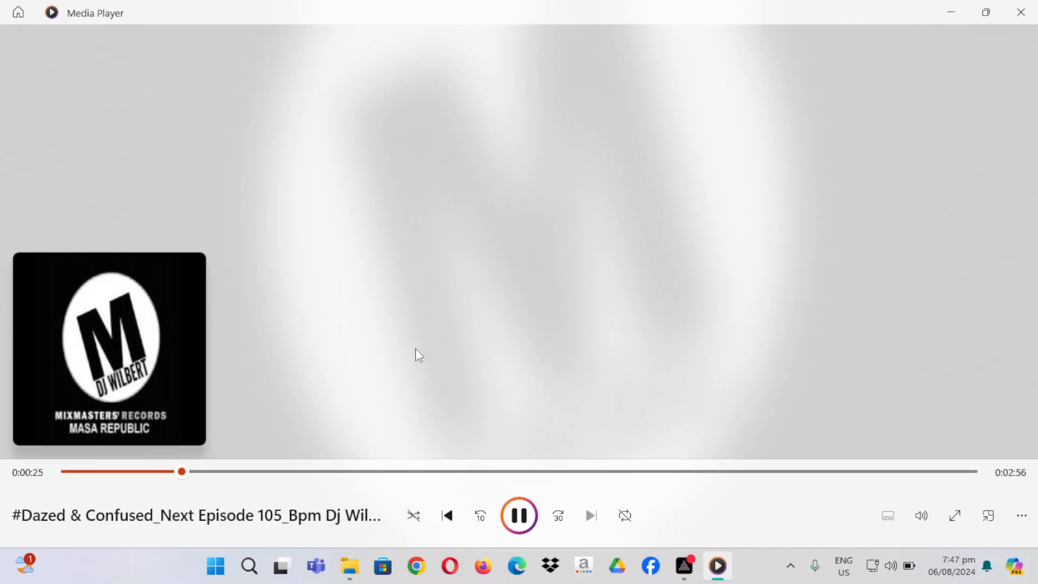
click(408, 472)
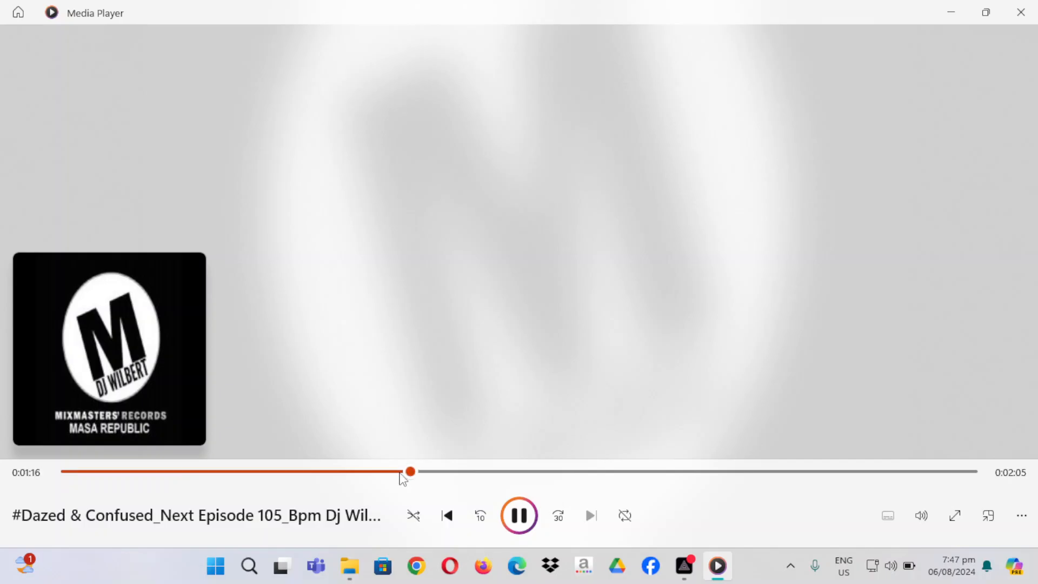
click(528, 471)
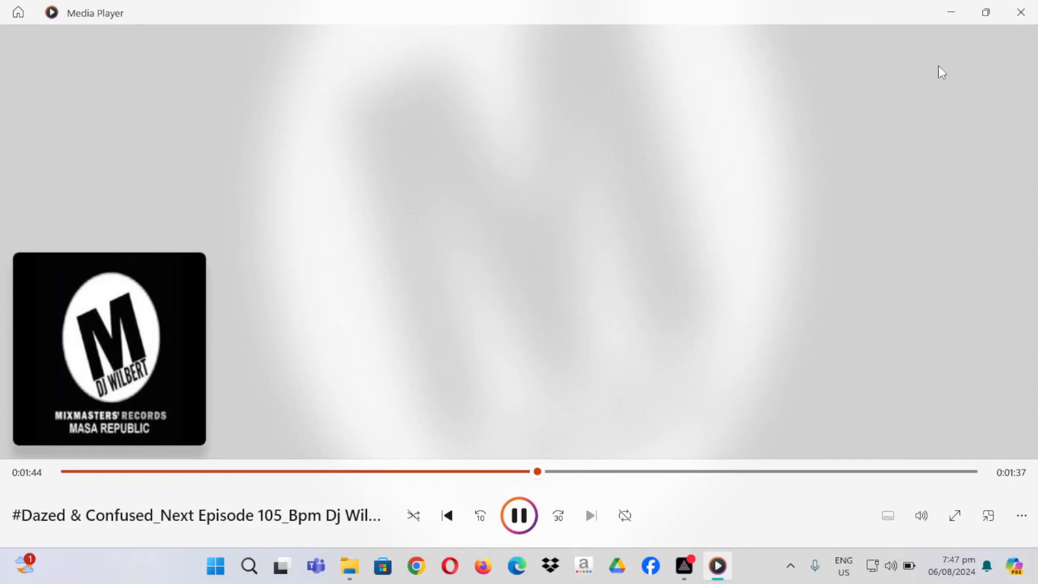
click(1016, 23)
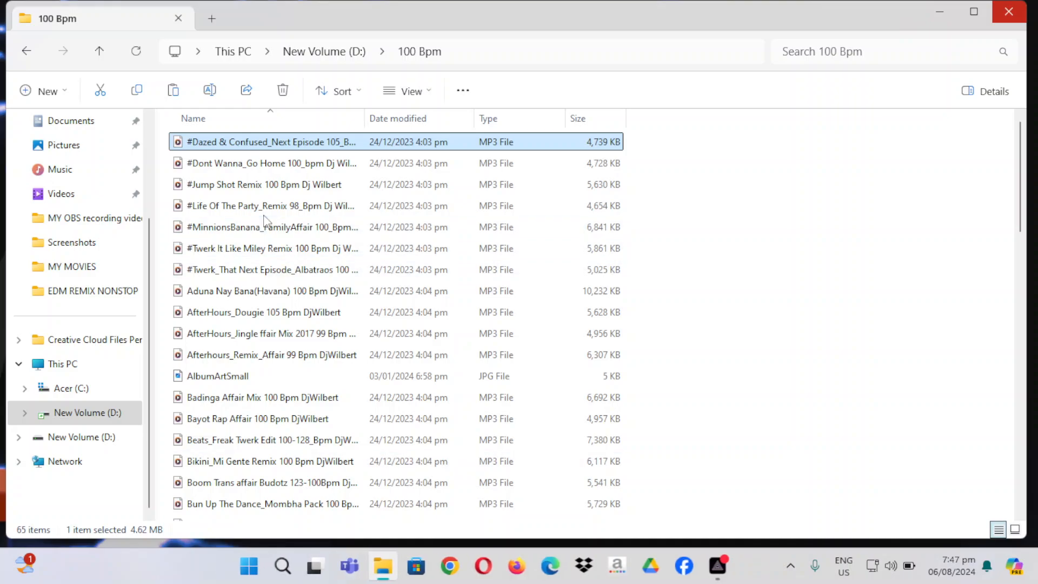
- Test-play #Jump Shot Remix 100 Bpm in Media Player, skipping ahead in stages to about 1:48, and close the player
click(266, 186)
double_click(266, 187)
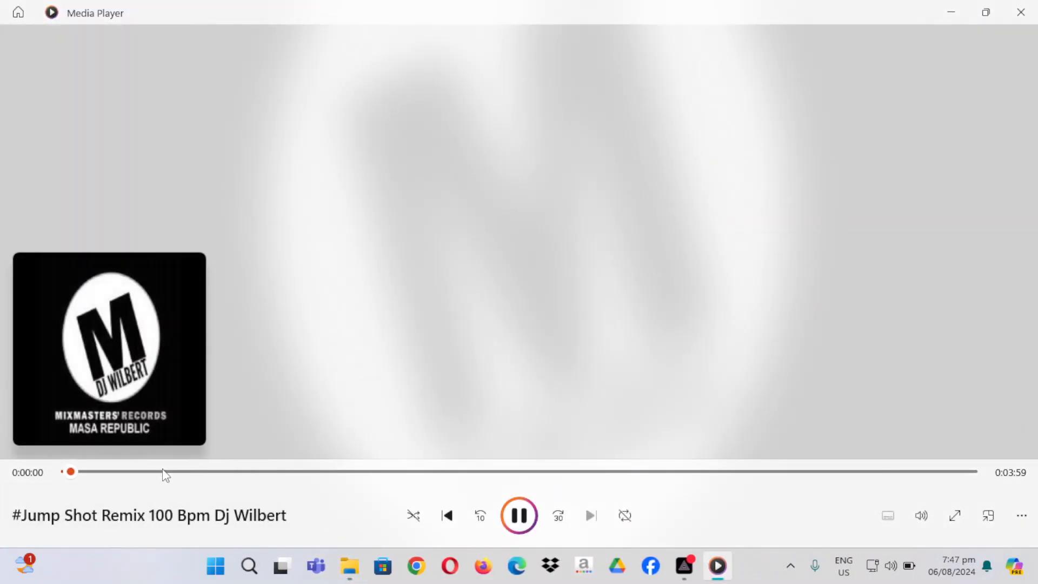
click(147, 480)
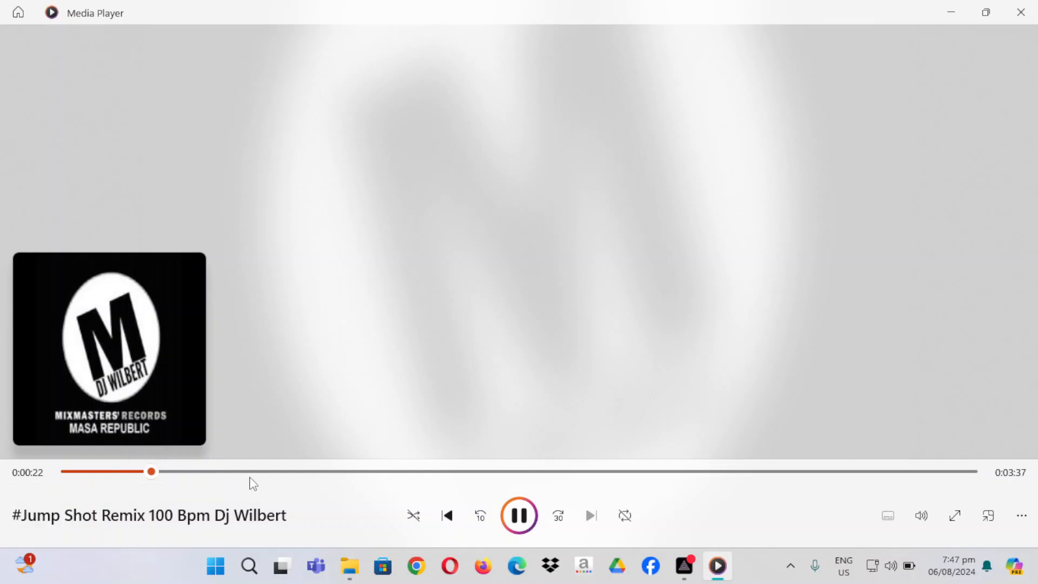
click(257, 472)
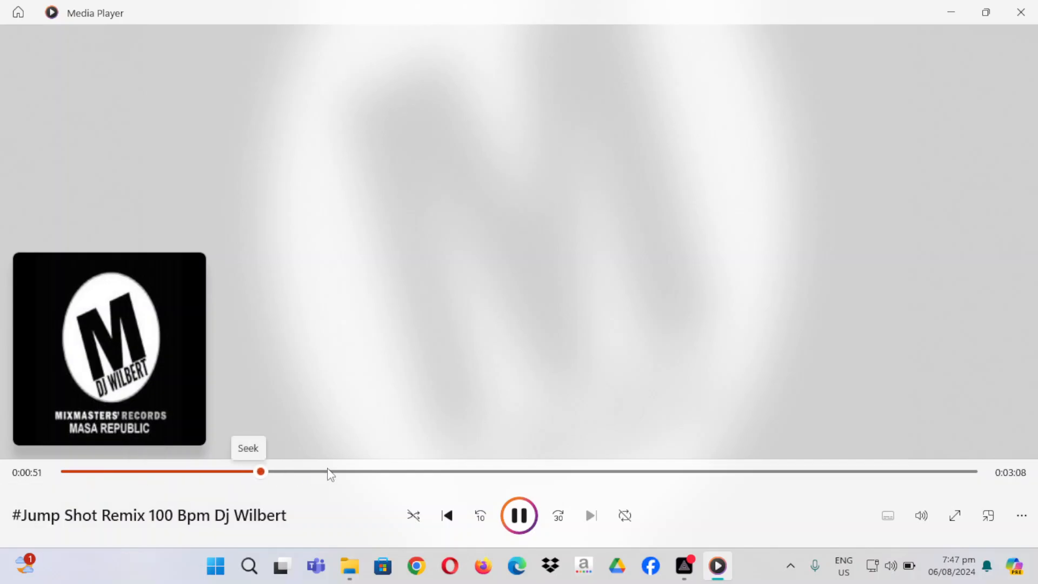
click(361, 473)
click(474, 472)
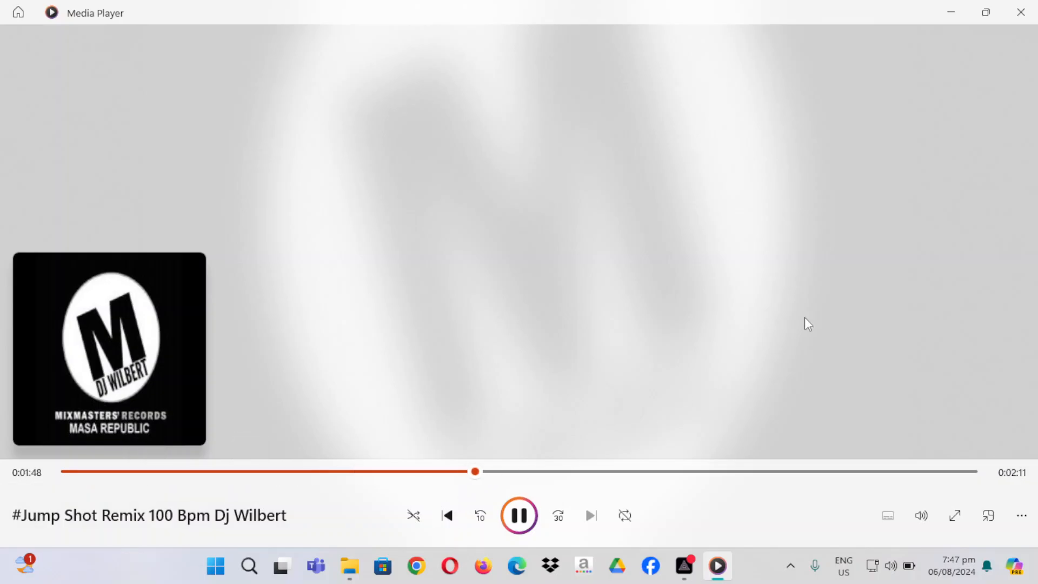
click(1020, 12)
- Test-play Bayot Rap Affair 100 Bpm from the D: drive, skipping ahead in stages to about 3:25, and close the player
scroll(301, 347, down, 3)
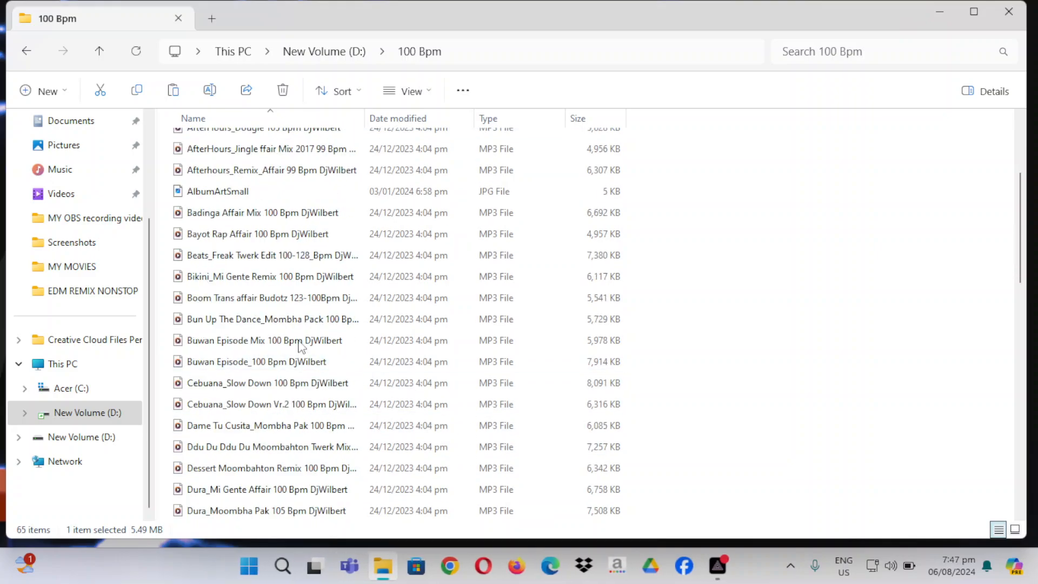
double_click(255, 233)
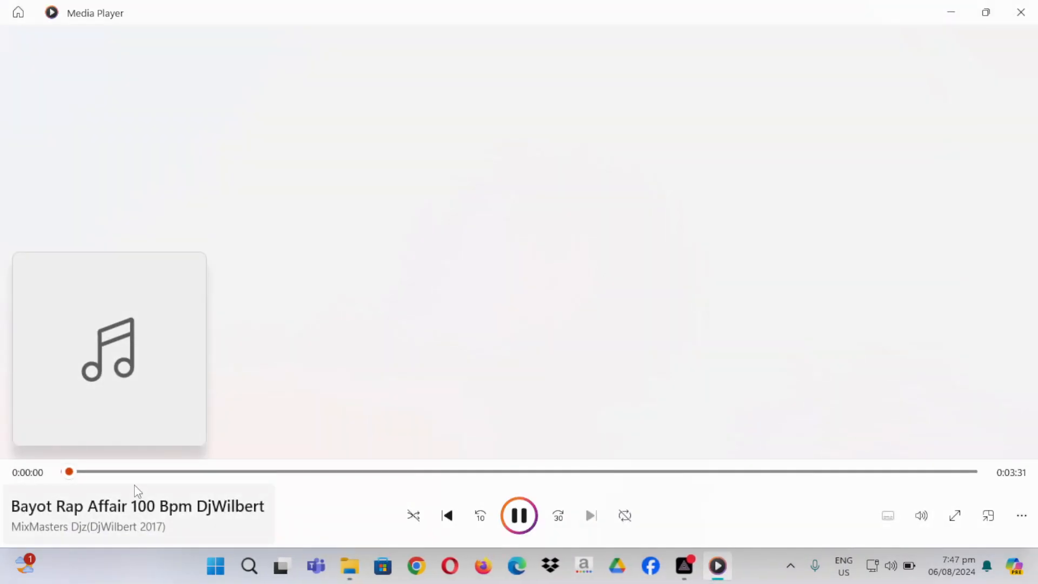
click(141, 472)
click(314, 472)
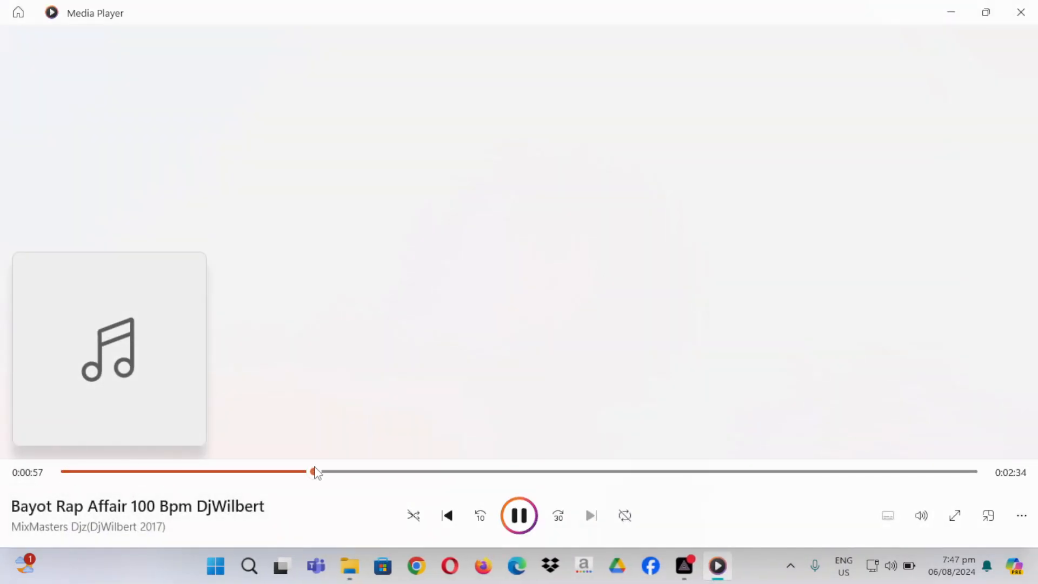
click(528, 473)
click(739, 473)
click(947, 472)
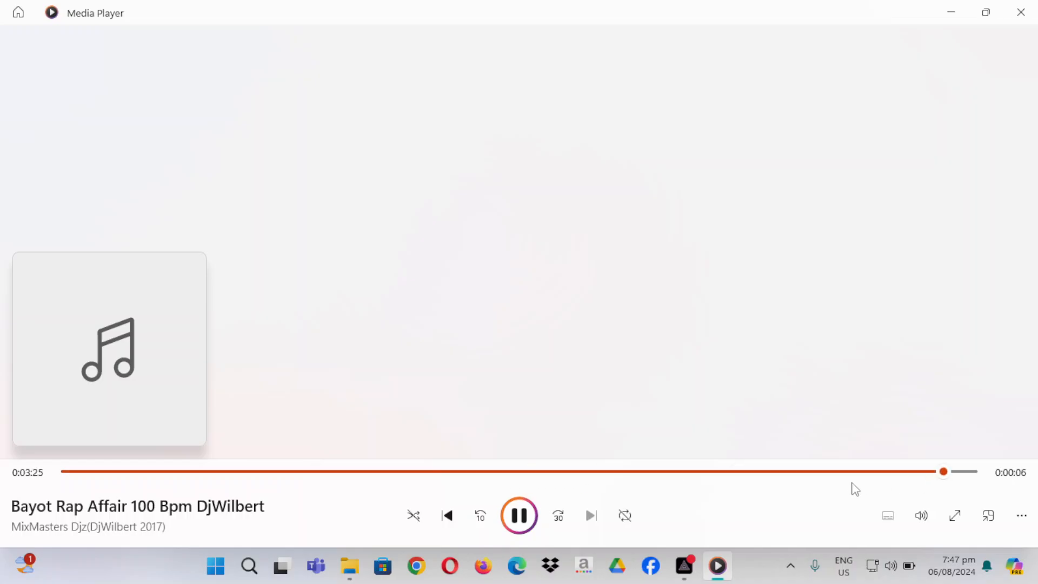
click(1020, 12)
- Test-play the Panama Affair Remix 100 Bpm track, skipping ahead in stages to about 2:36, and close the player
scroll(270, 378, down, 7)
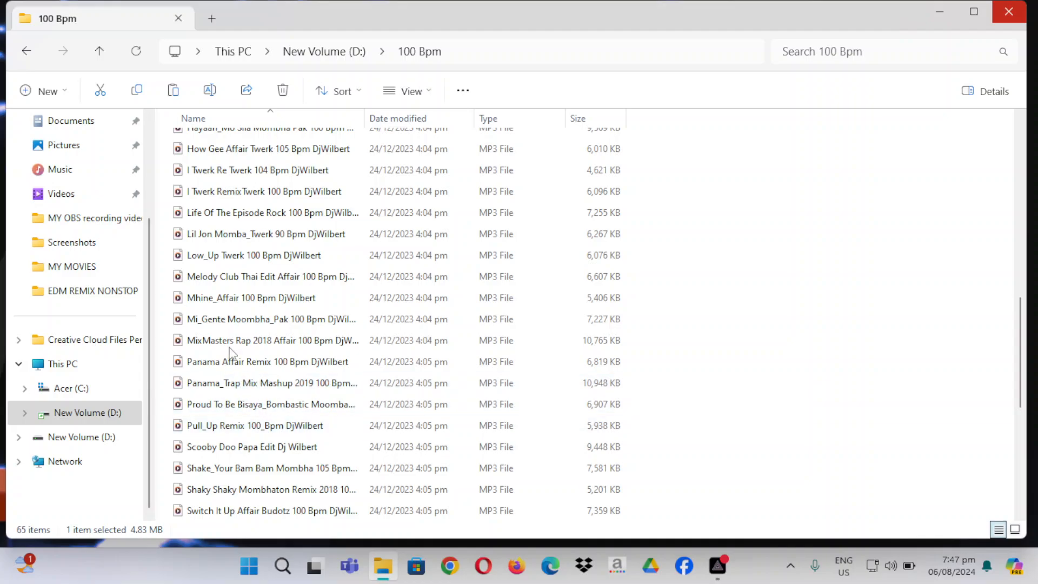
double_click(257, 369)
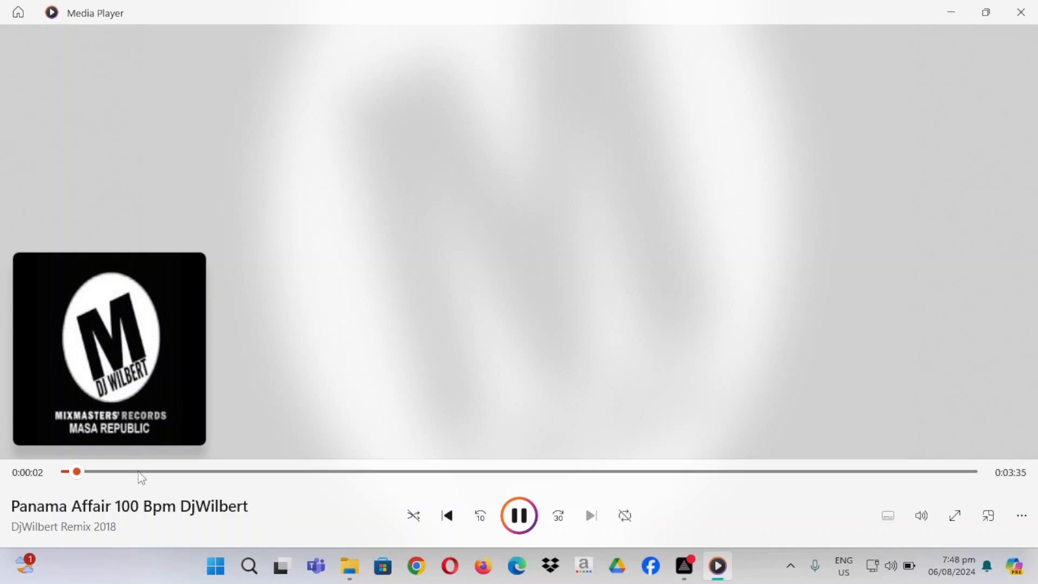
click(141, 474)
click(249, 474)
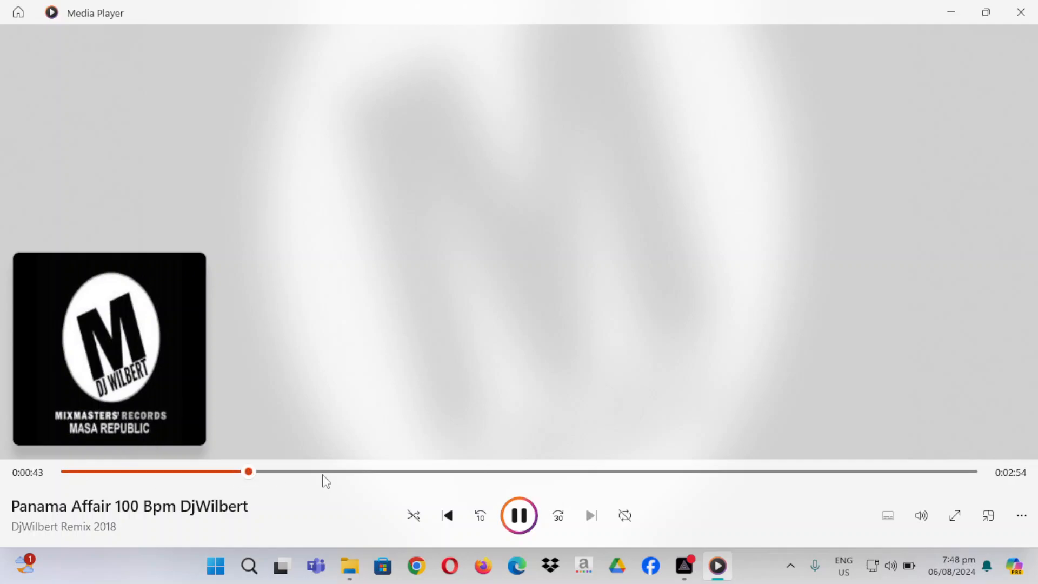
click(359, 473)
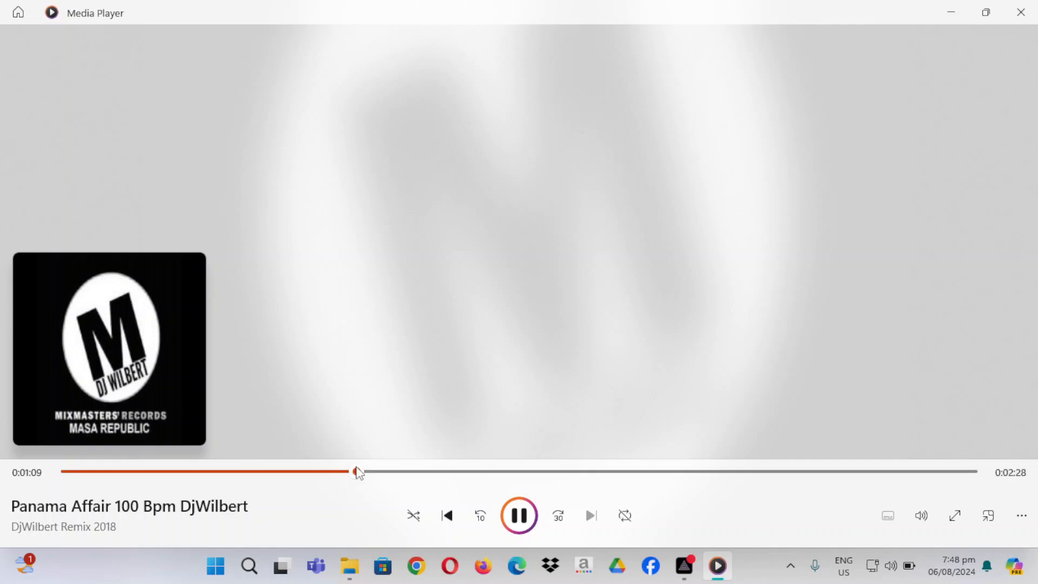
click(565, 474)
click(717, 473)
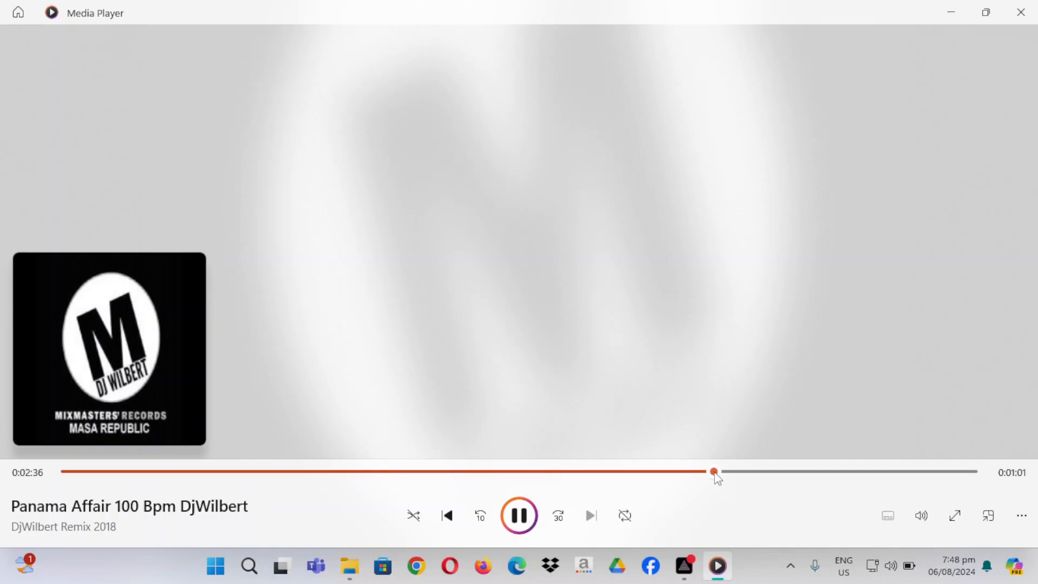
click(1021, 12)
- Test-play the Trumpet_VS_Horn Moombahton_Affair track near the end of the list, skipping ahead to about 2:39, and close the player
scroll(451, 389, down, 6)
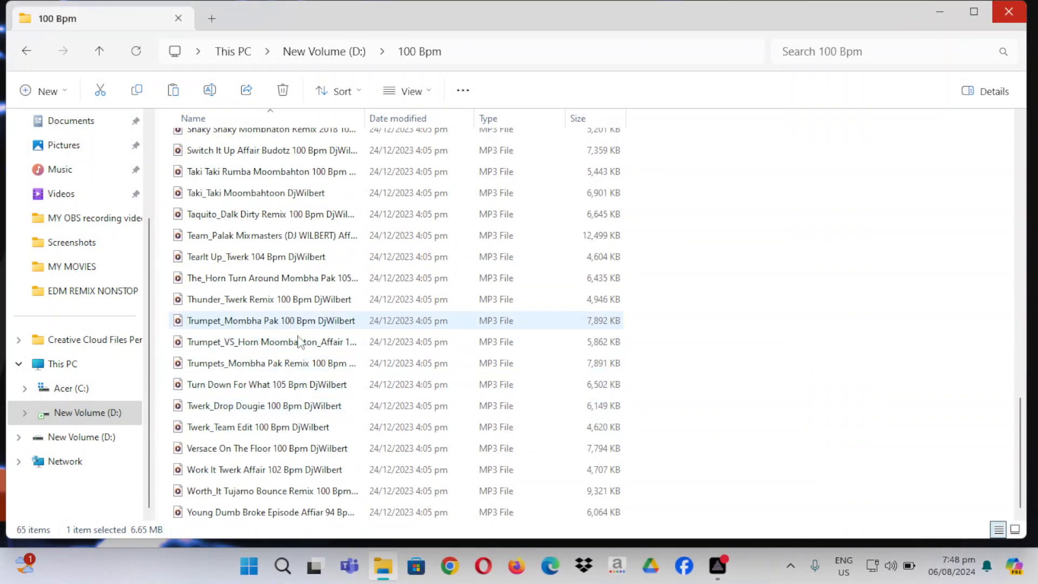
double_click(232, 343)
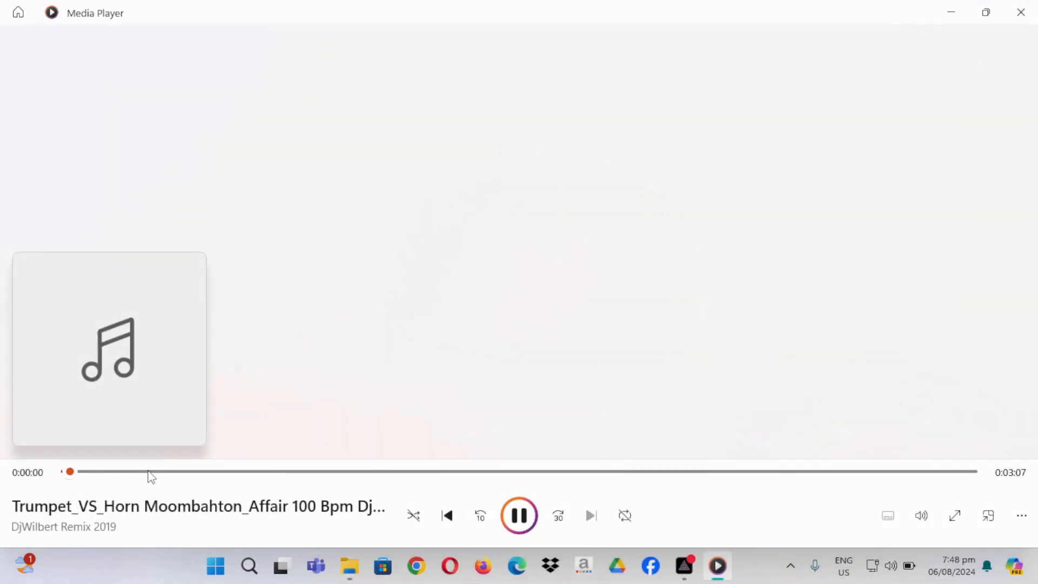
drag(151, 476, 433, 476)
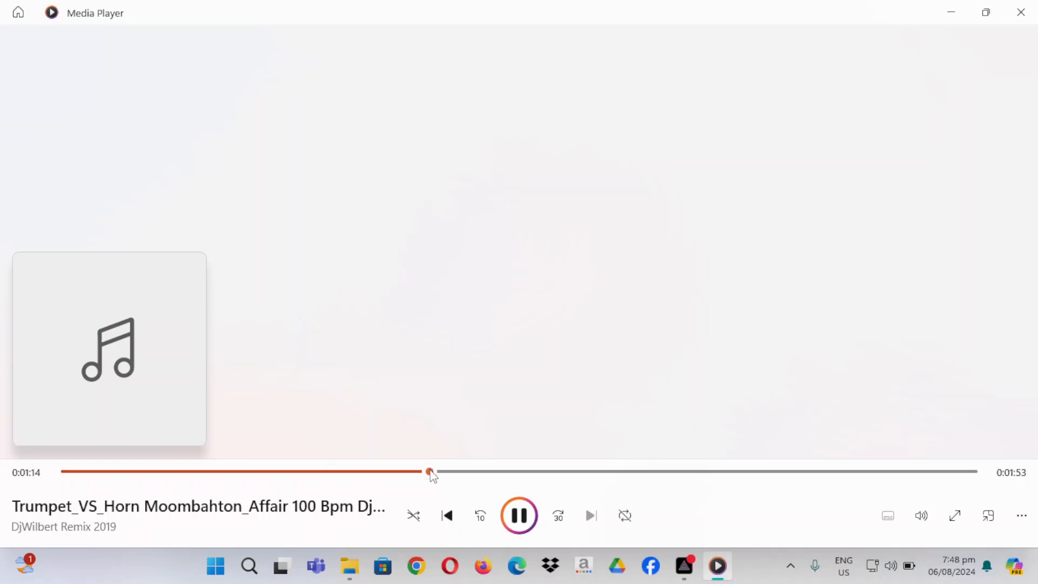
click(579, 472)
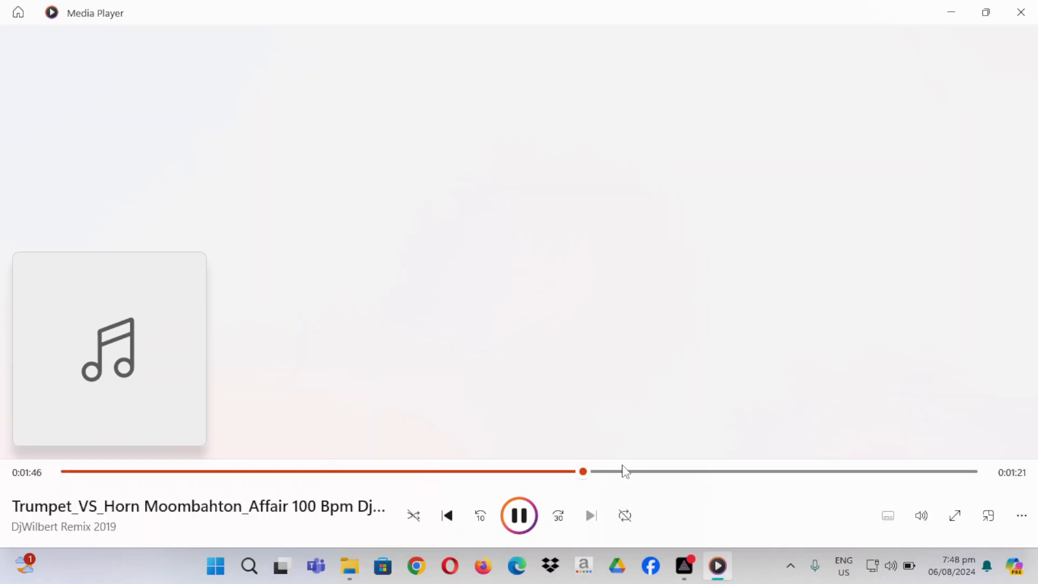
click(710, 472)
click(838, 471)
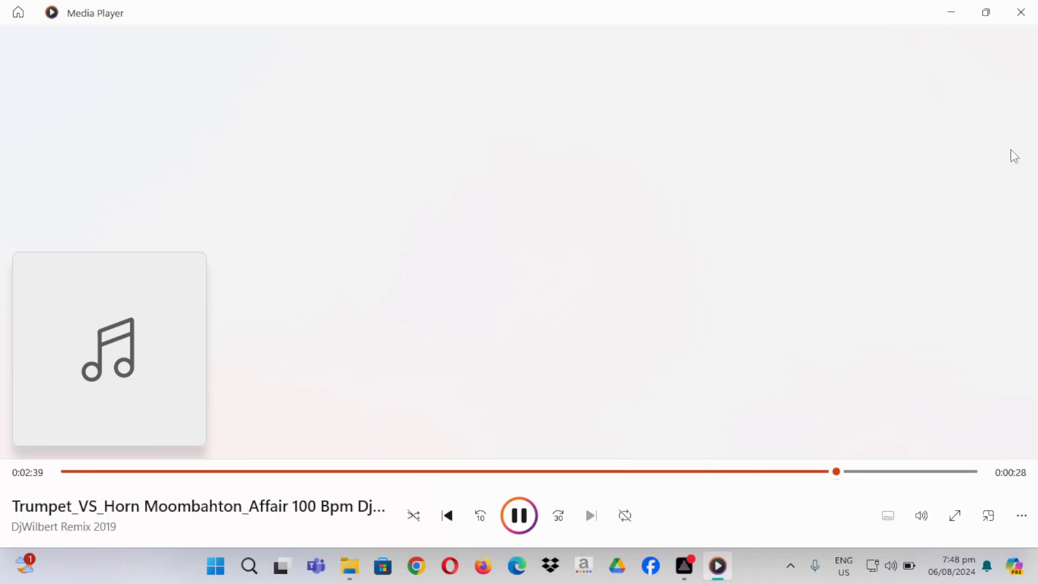
click(1024, 24)
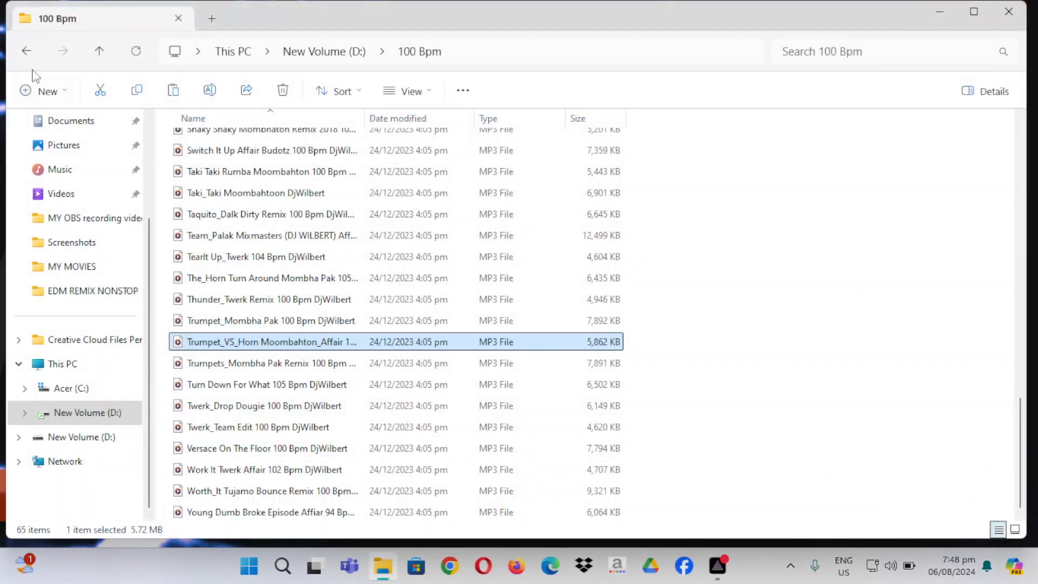
- Go back to the root of New Volume (D:), recheck the tracks in its 100 Bpm folder, and return to the root
click(26, 51)
click(362, 249)
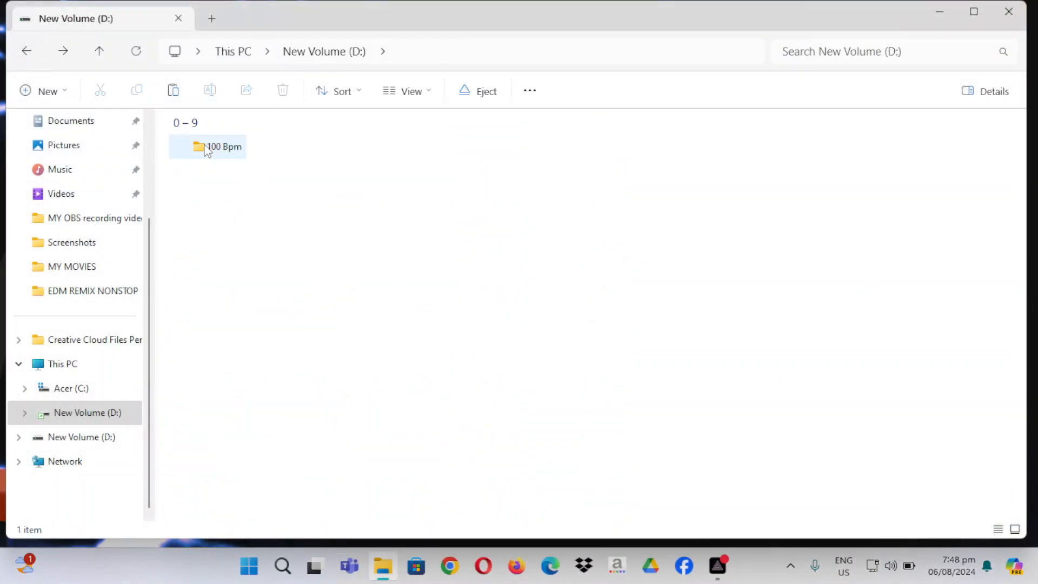
double_click(206, 146)
scroll(343, 398, down, 3)
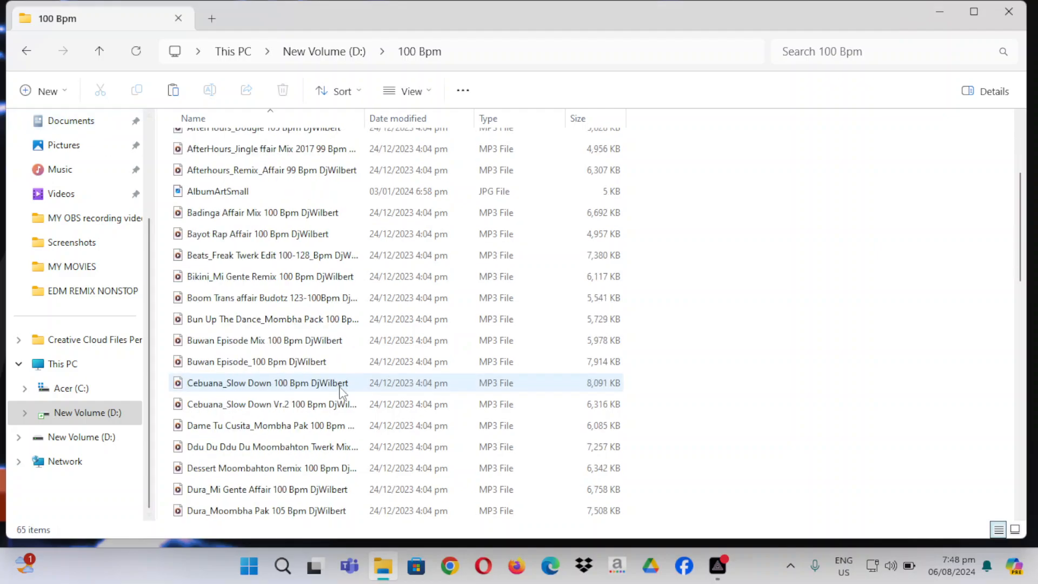
scroll(318, 413, up, 3)
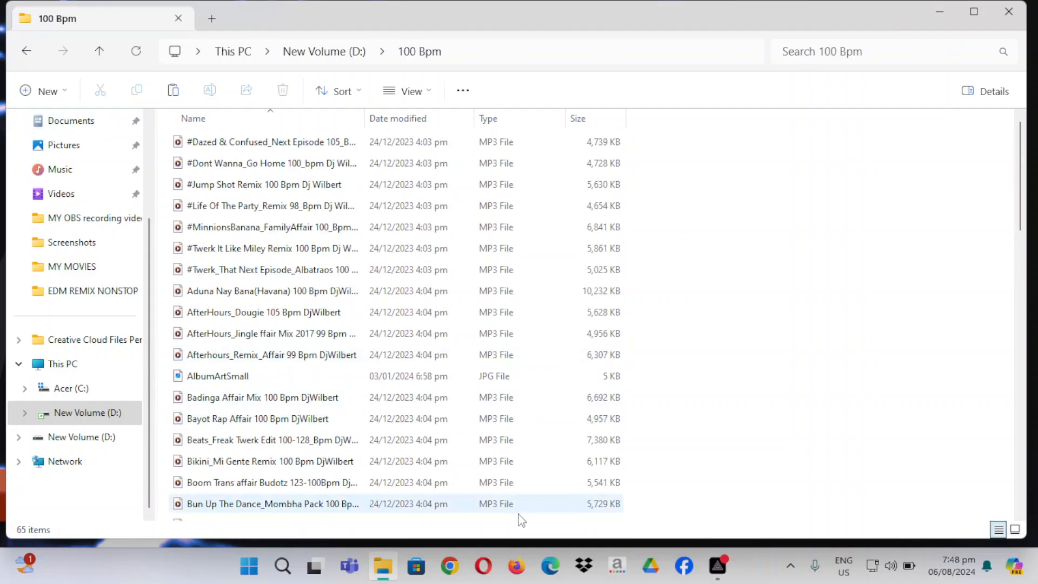
scroll(338, 297, down, 4)
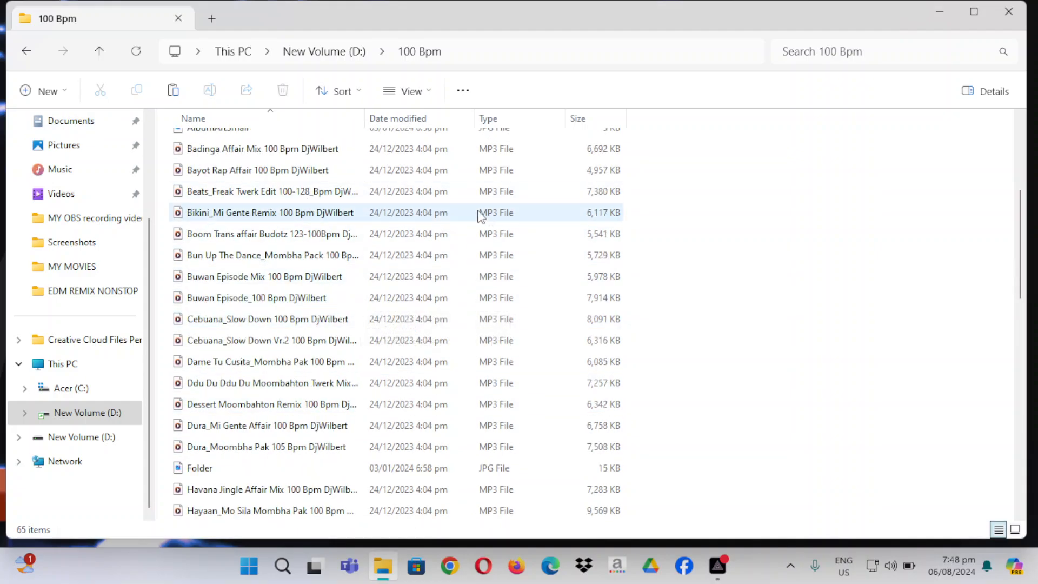
scroll(411, 273, up, 5)
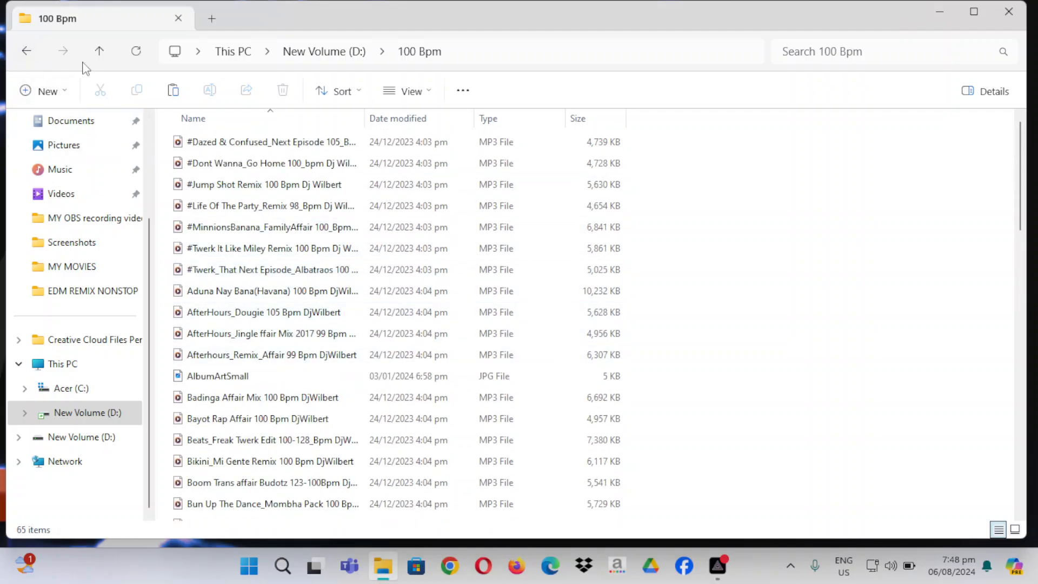
click(27, 51)
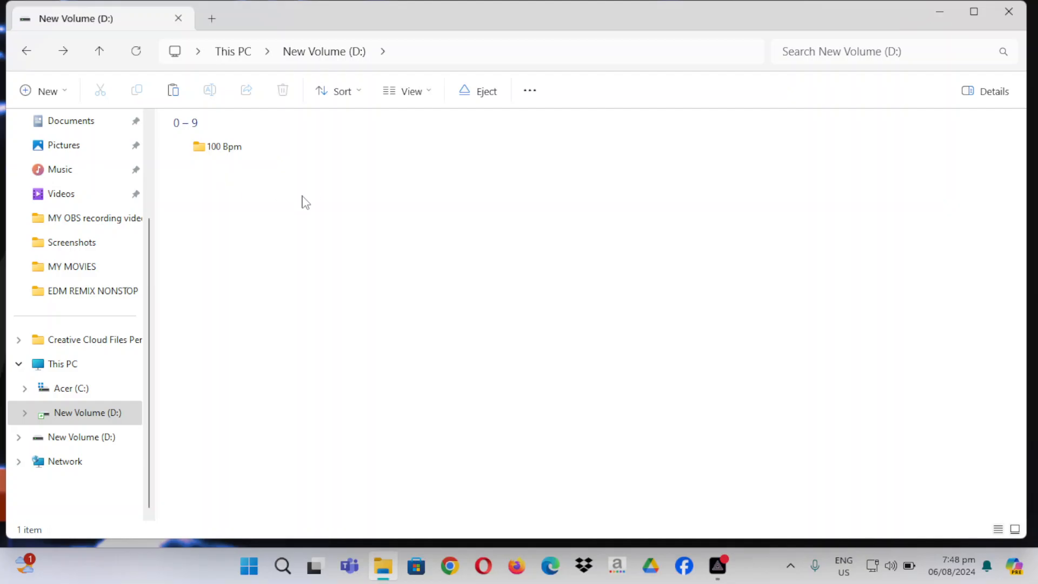
click(718, 565)
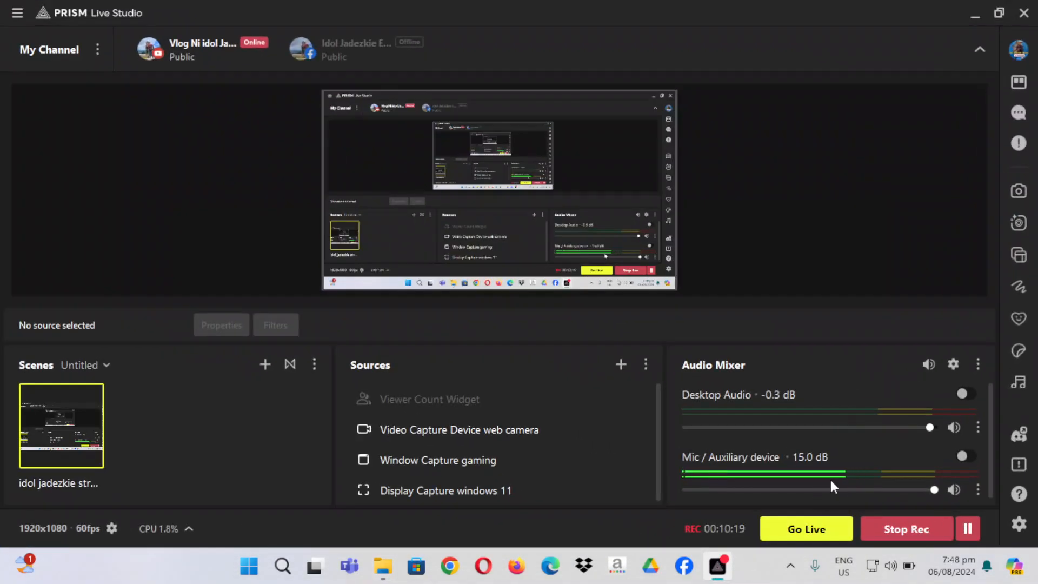